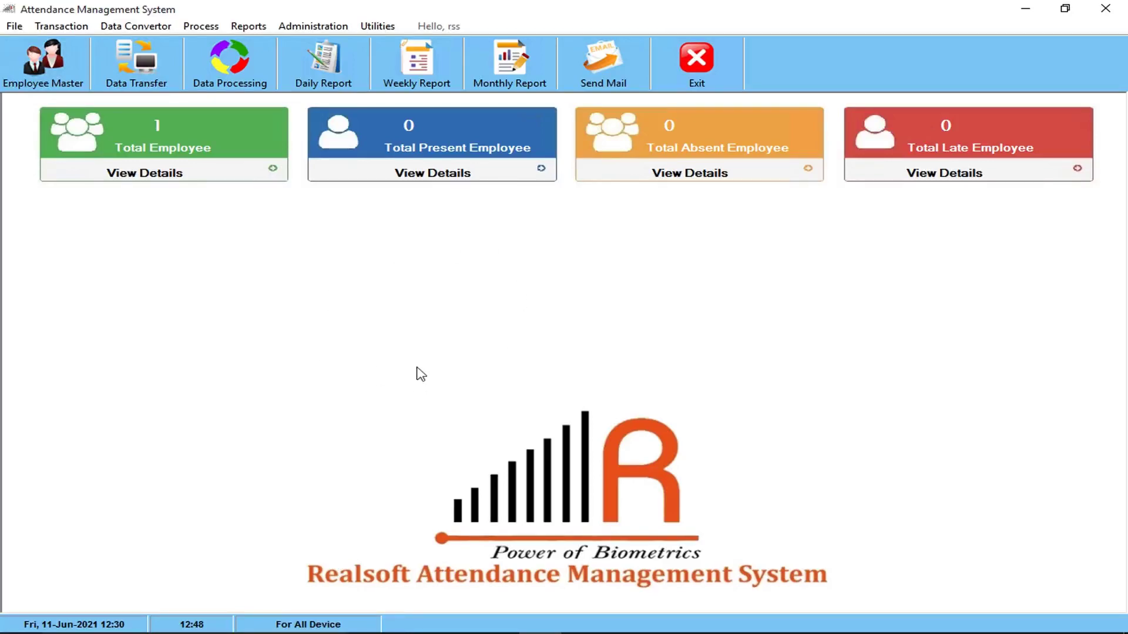
Rename company 01 from Demo to Realtime in the Company Master and save it
click(15, 27)
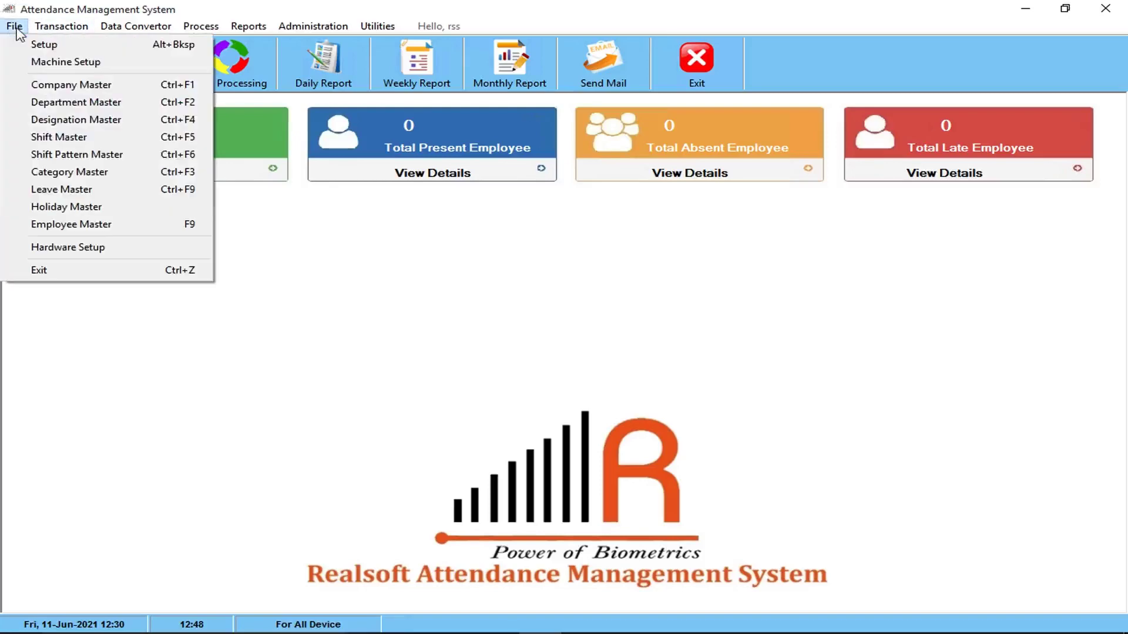
click(67, 88)
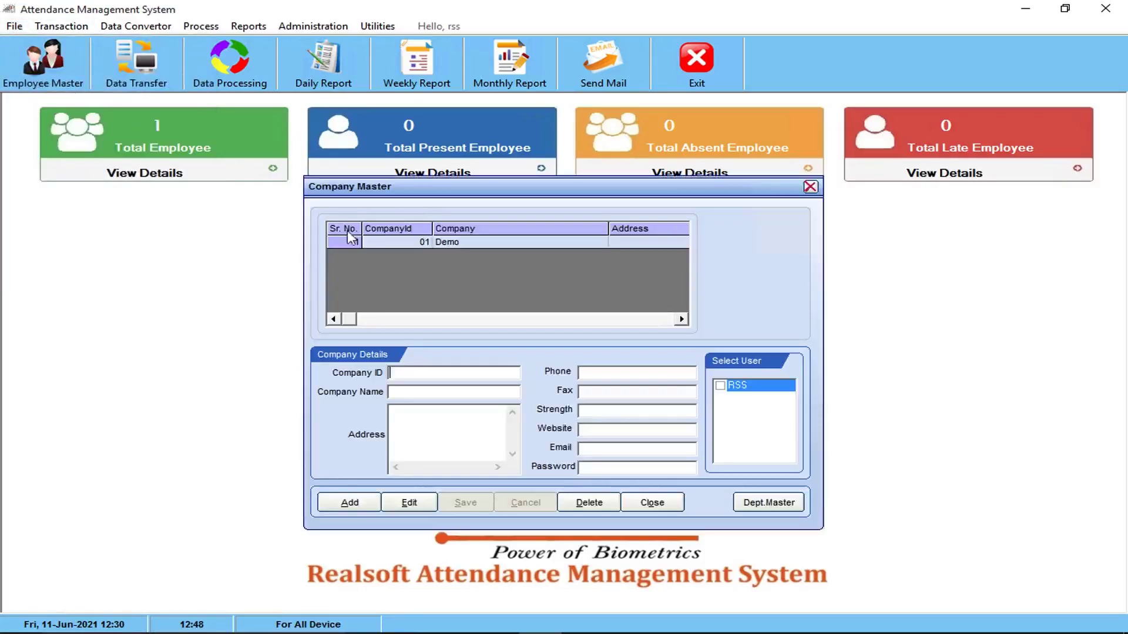
click(347, 243)
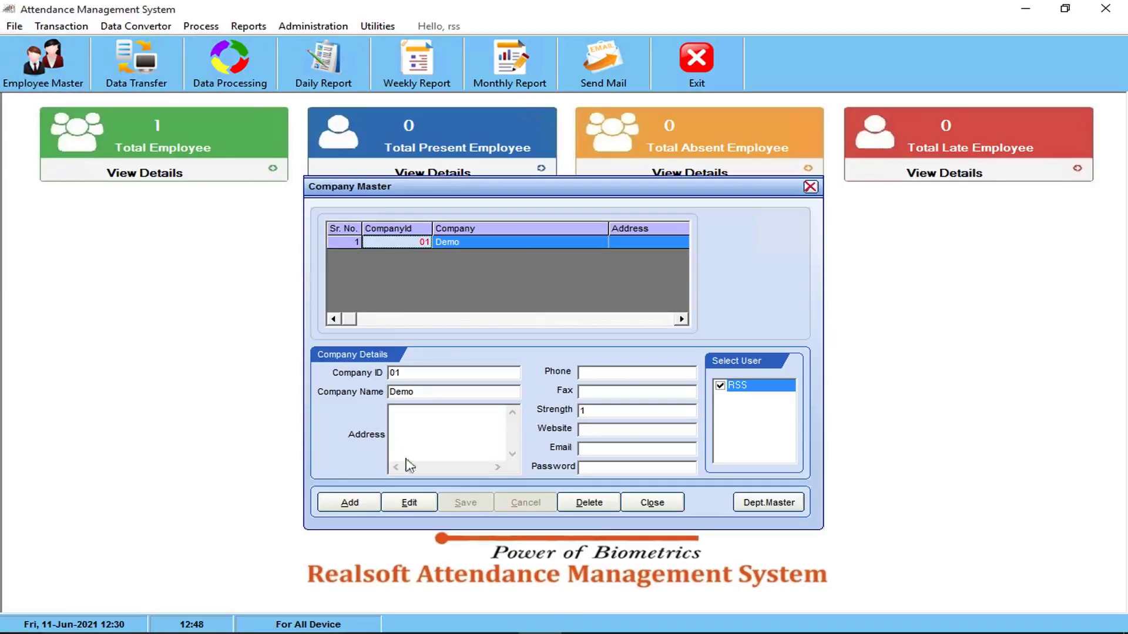
click(409, 503)
drag(421, 399, 330, 390)
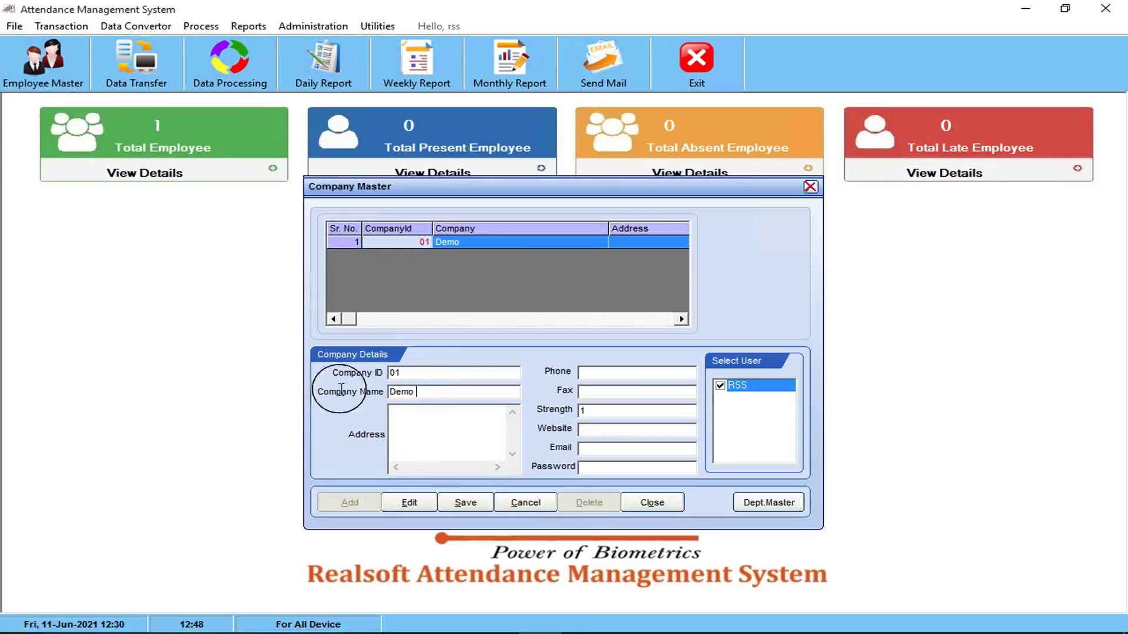
text(Realtime)
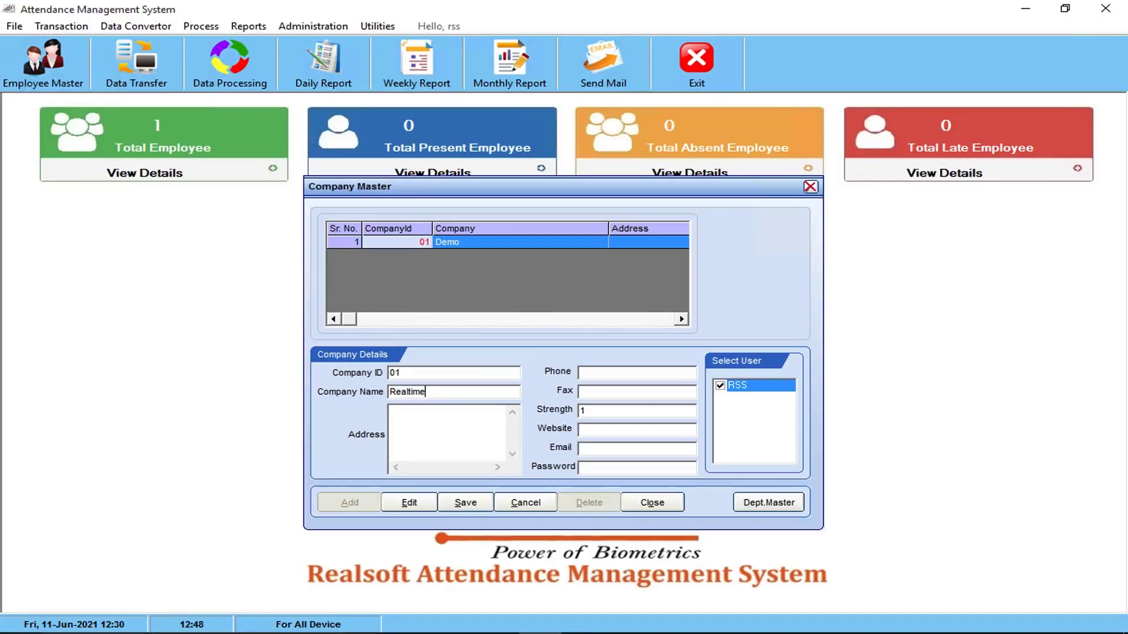
click(466, 503)
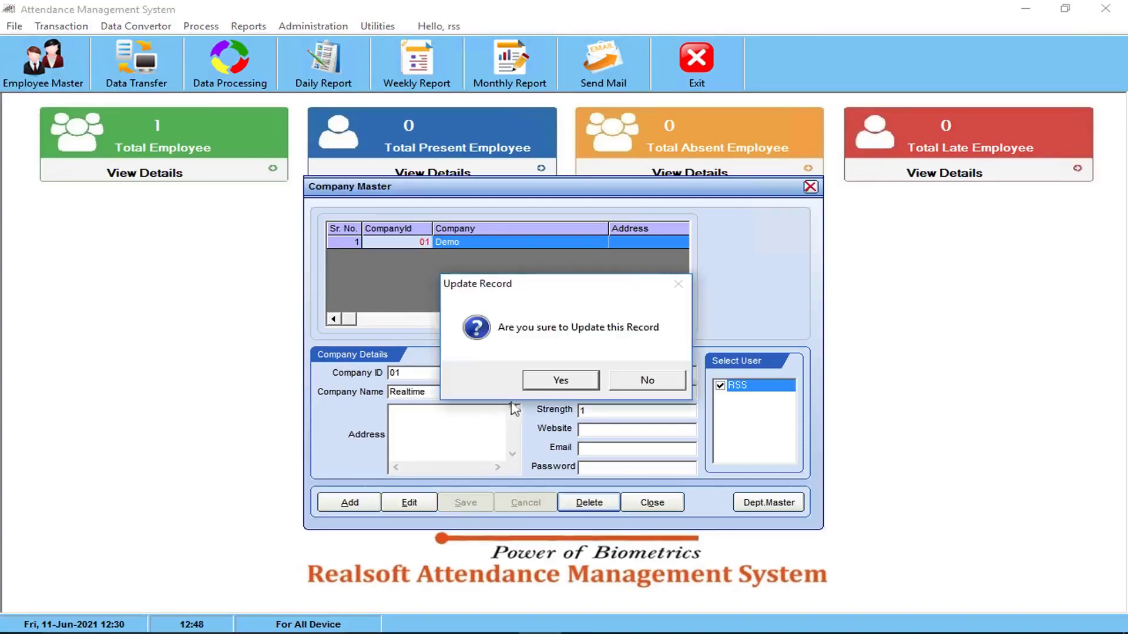
click(565, 380)
Add company 02 RS Solution, save it, and close the Company Master
click(351, 504)
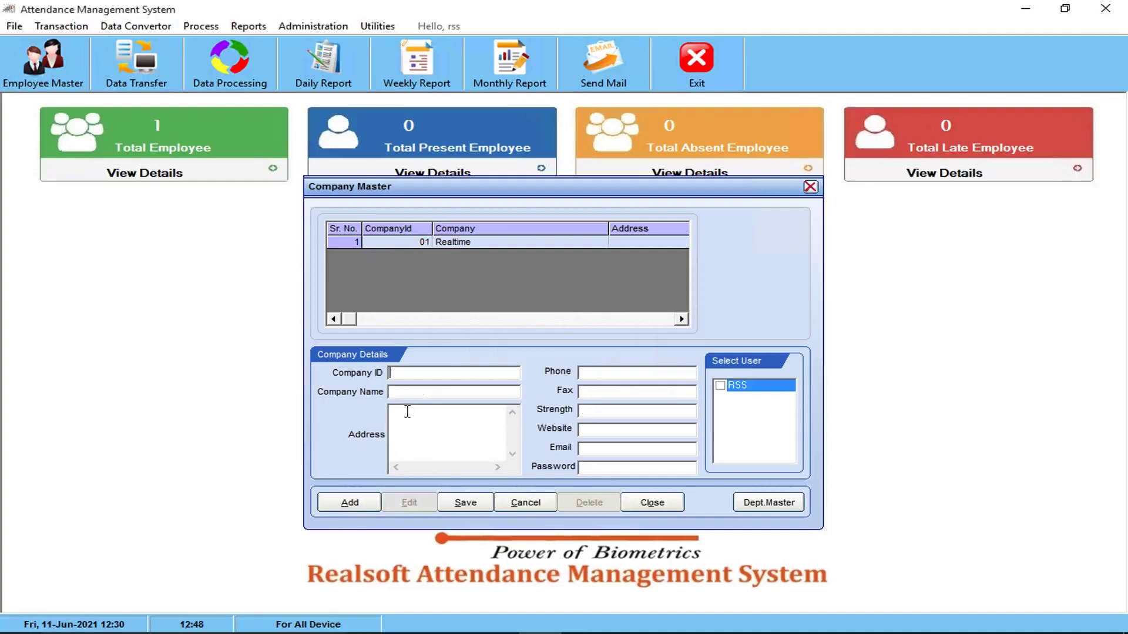
text(02)
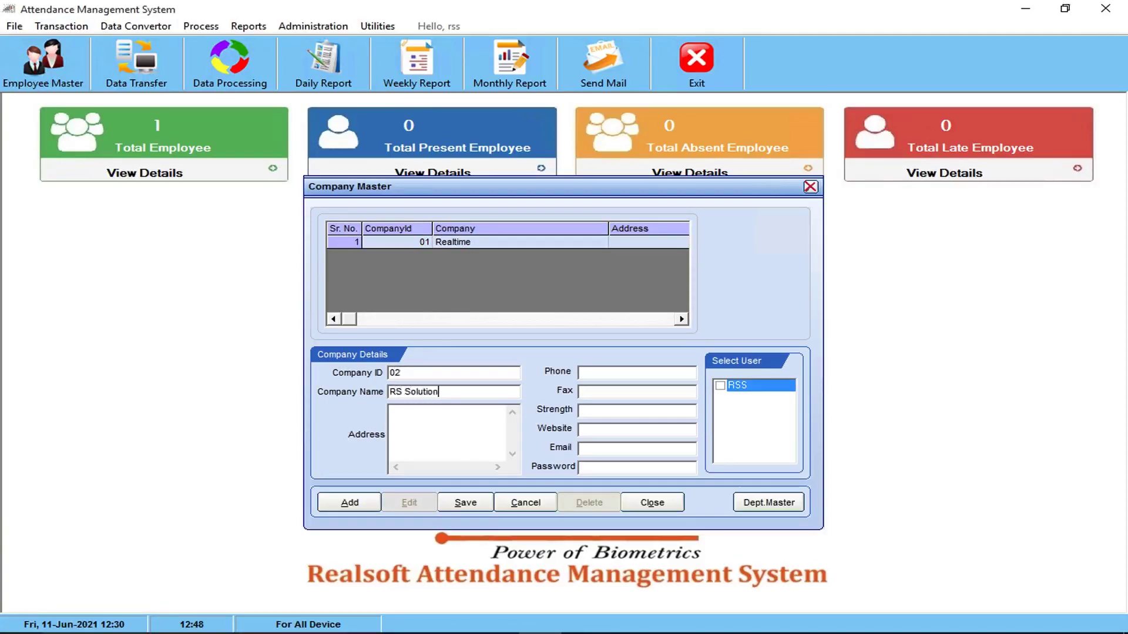
click(464, 503)
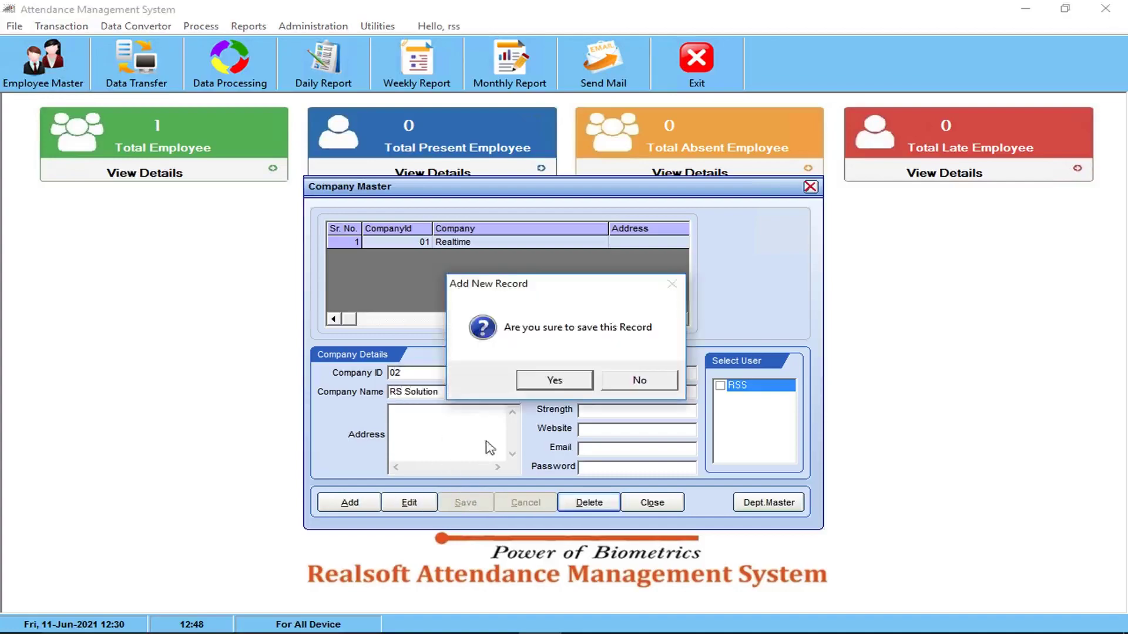
click(555, 381)
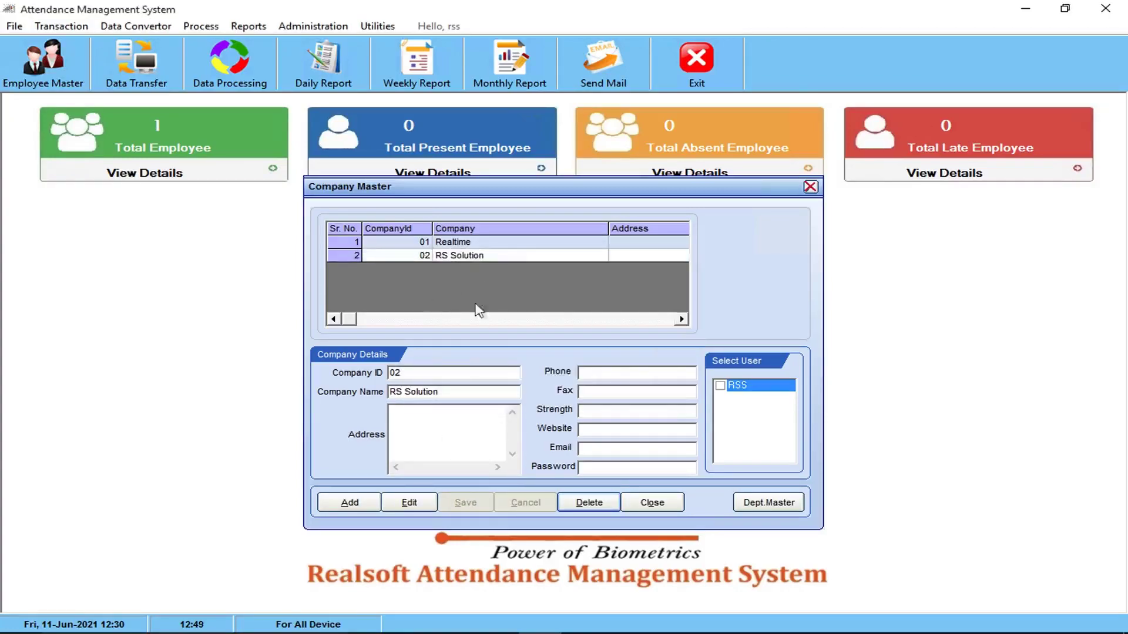
click(653, 503)
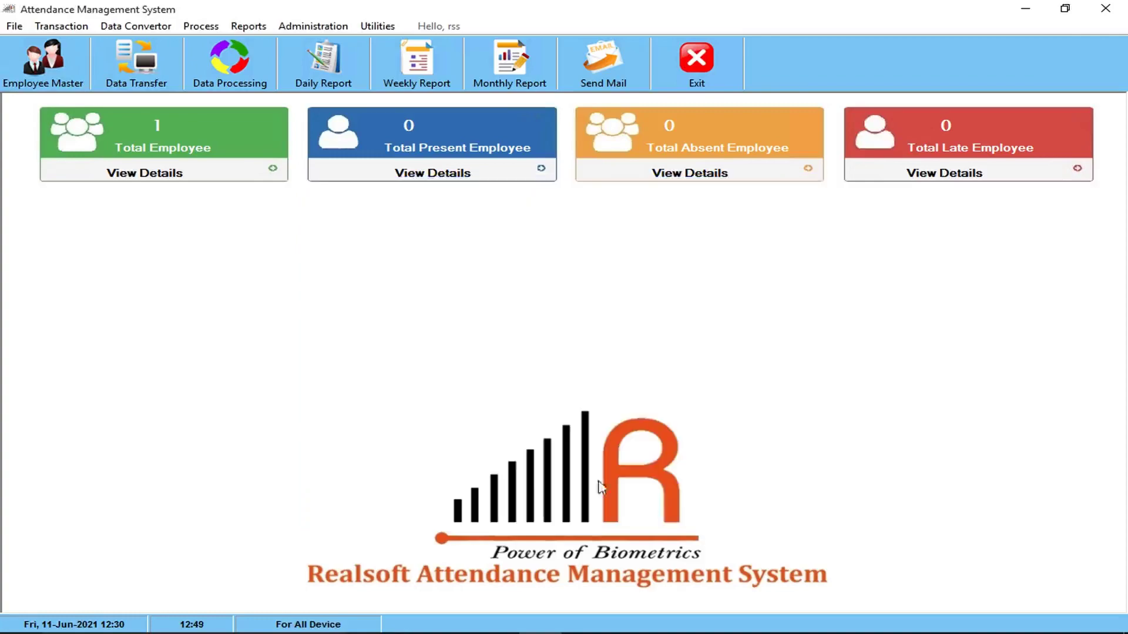
Rename department 01 from Demo to Software in the Department Master and save it
click(15, 29)
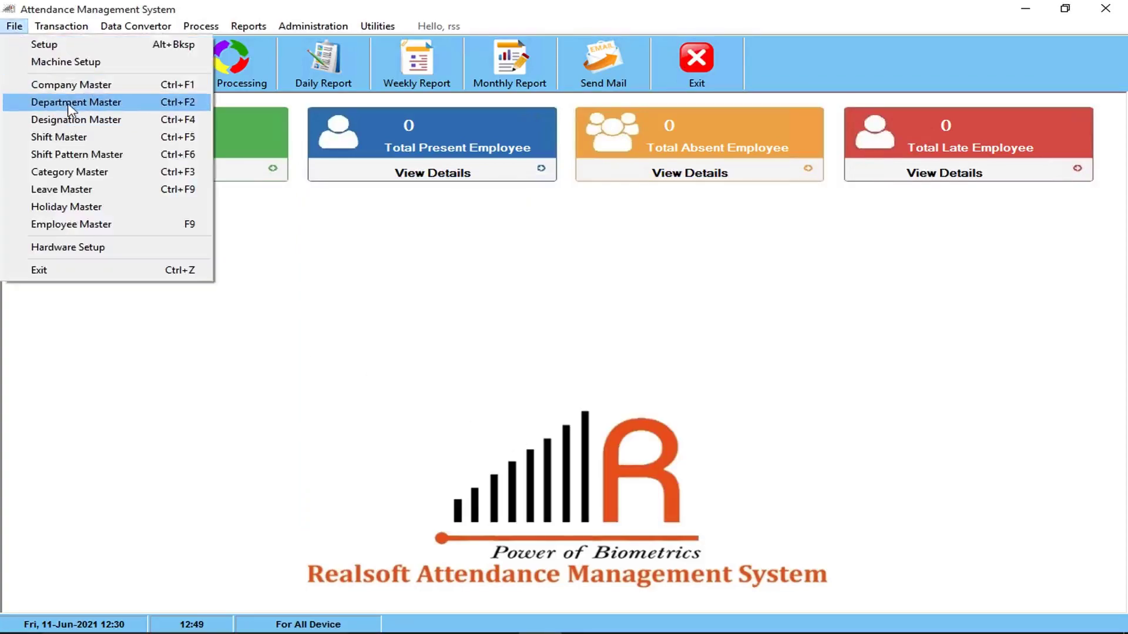
click(69, 108)
click(477, 230)
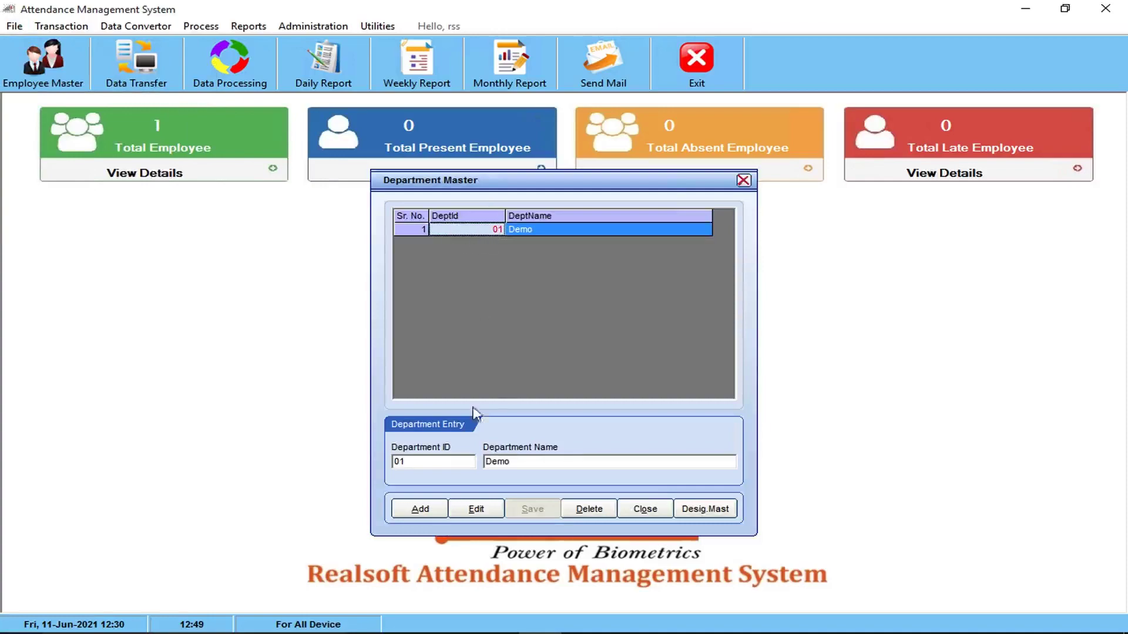
click(499, 516)
double_click(511, 465)
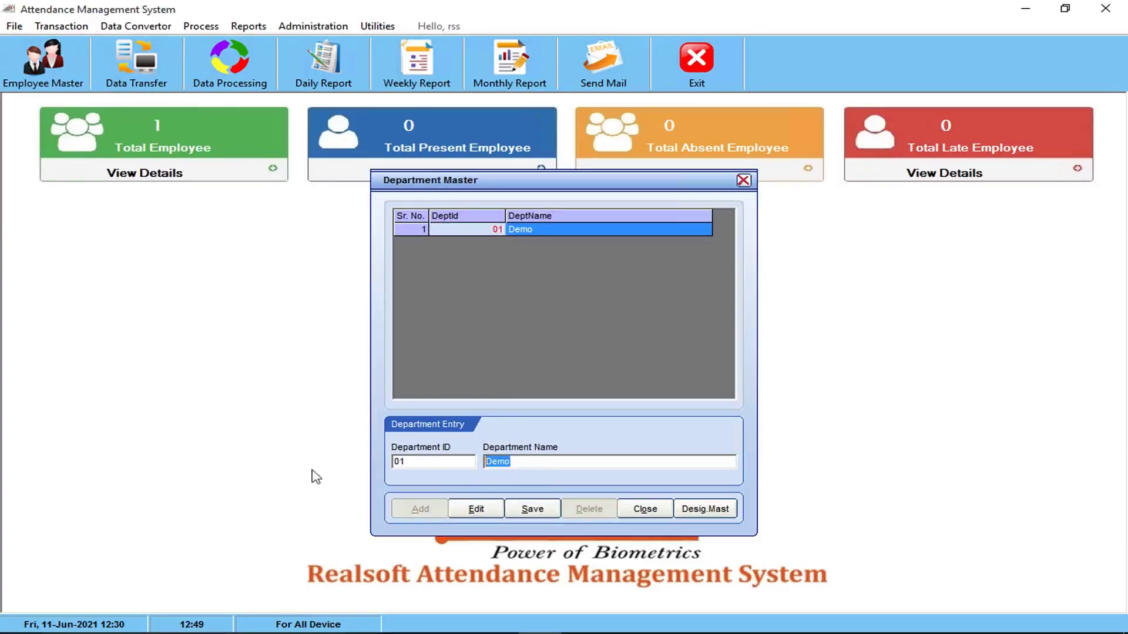
text(Software)
click(533, 509)
click(569, 379)
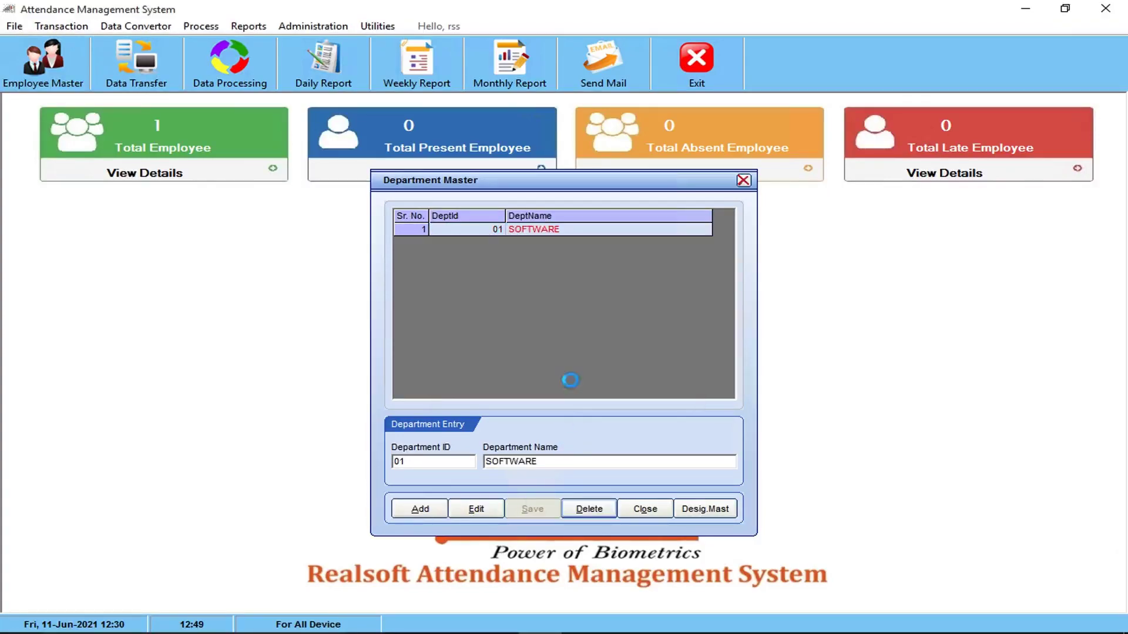
Add departments 02 Accounts and 03 Sales, then close the Department Master
click(421, 515)
text(0)
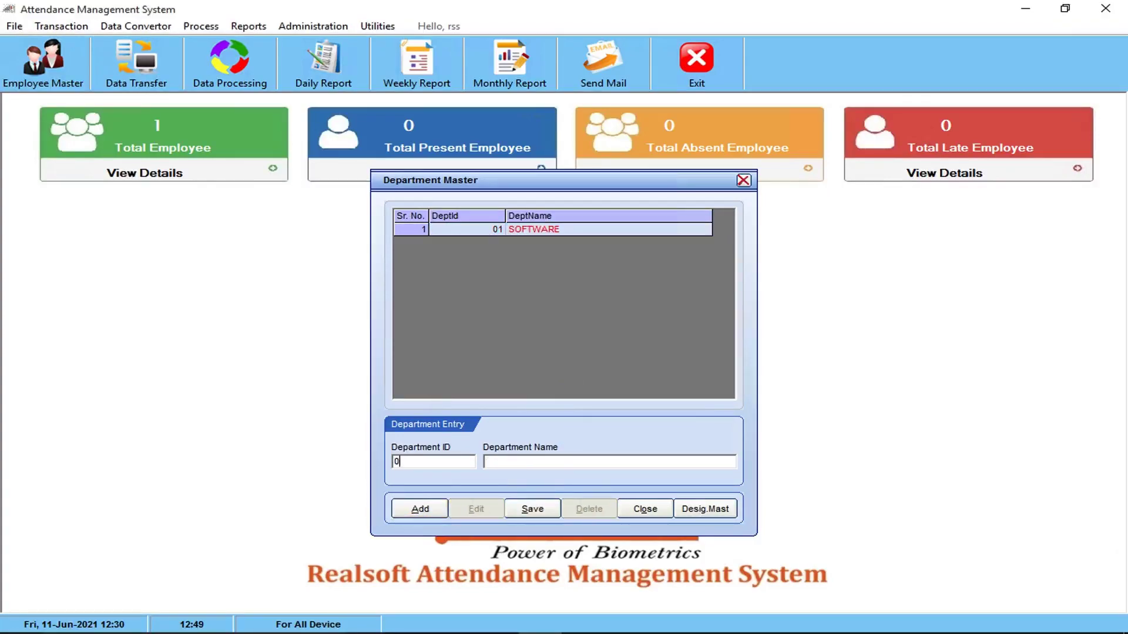
text(Accounts)
click(533, 509)
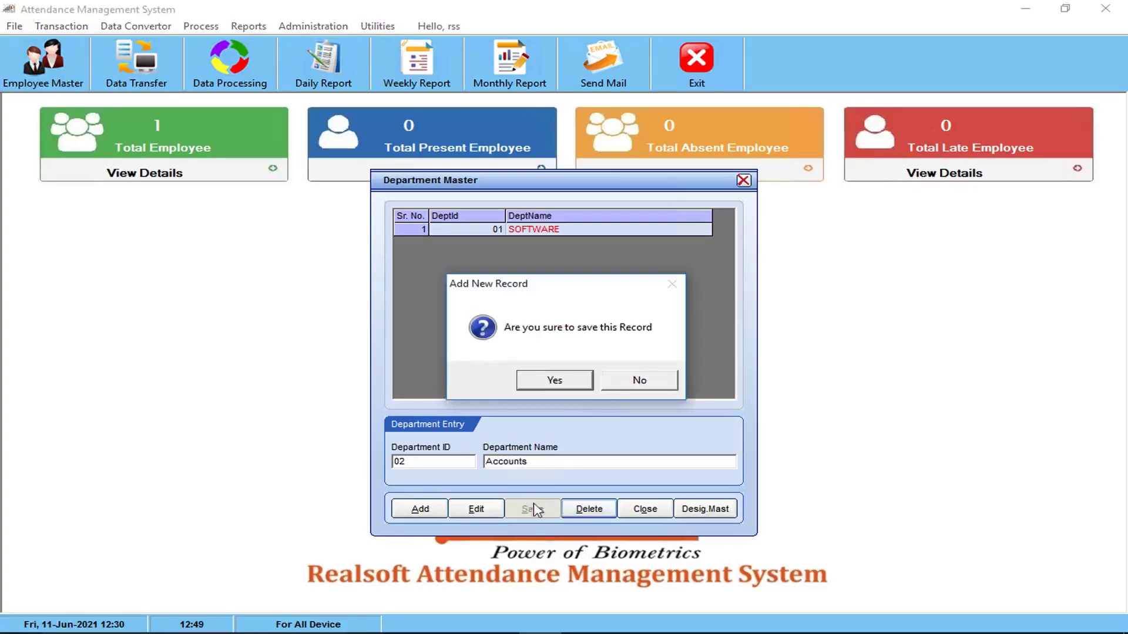
click(569, 382)
click(416, 511)
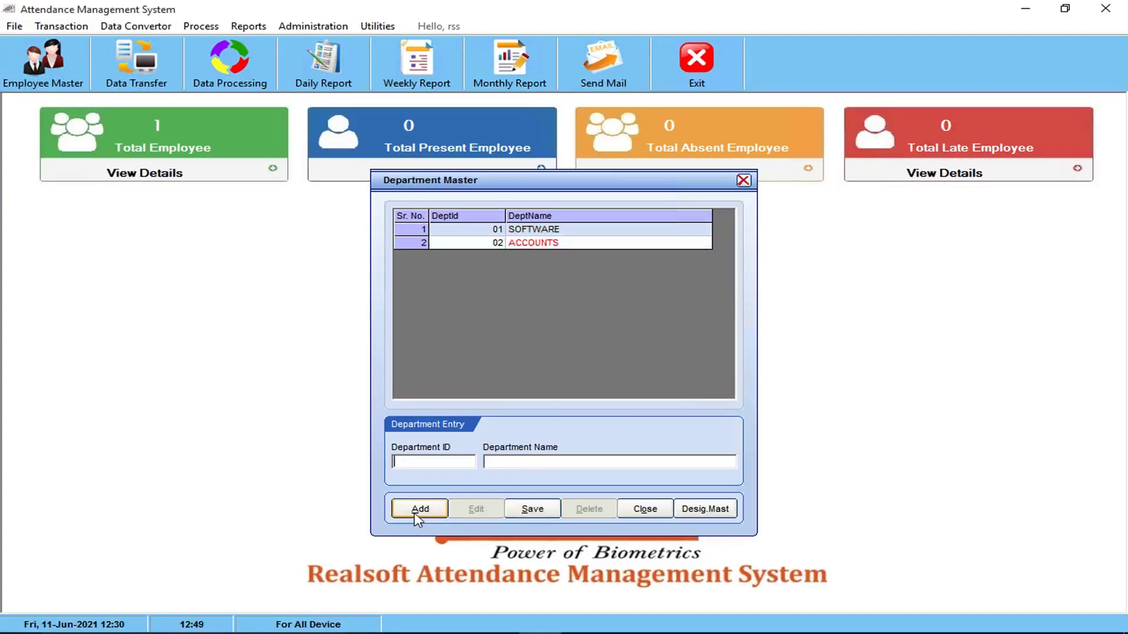
text(Sales)
click(535, 510)
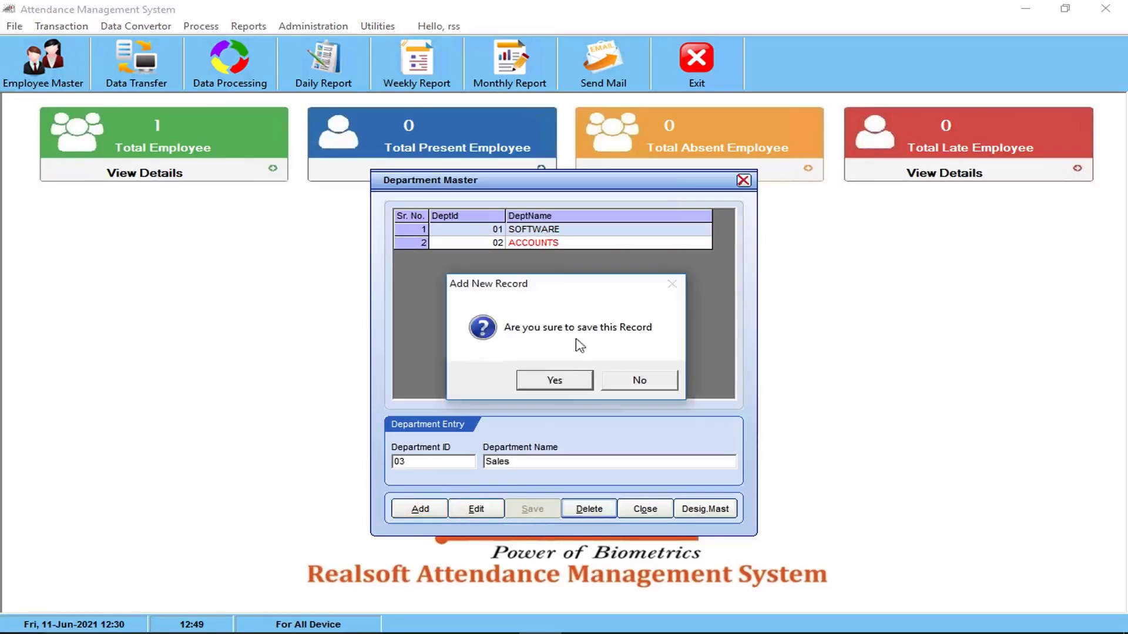
click(549, 380)
click(645, 509)
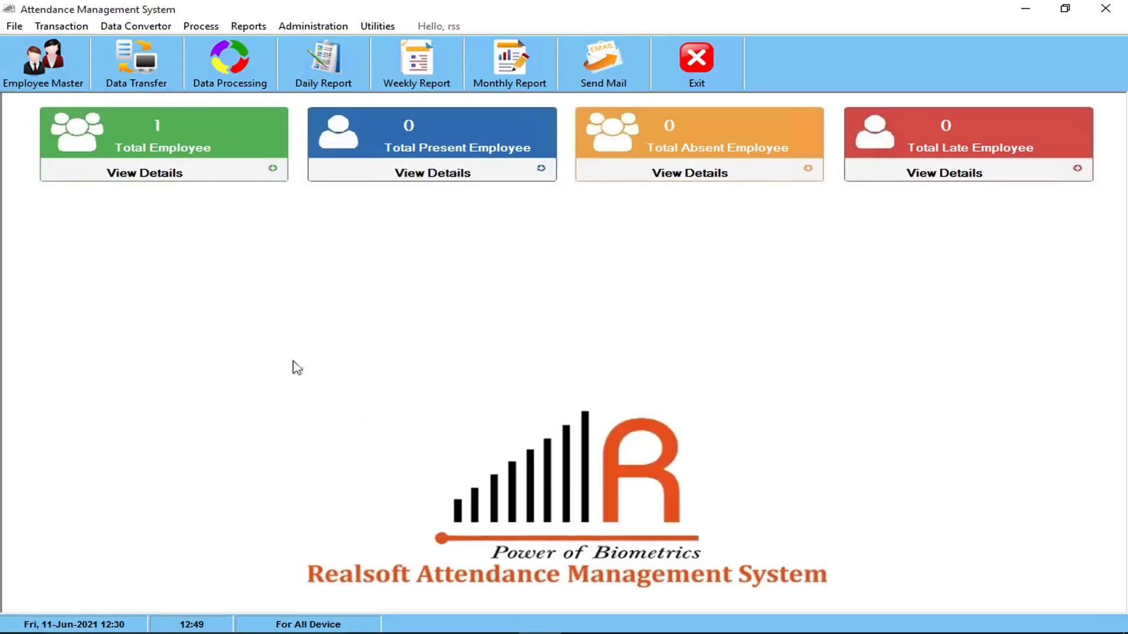
click(14, 26)
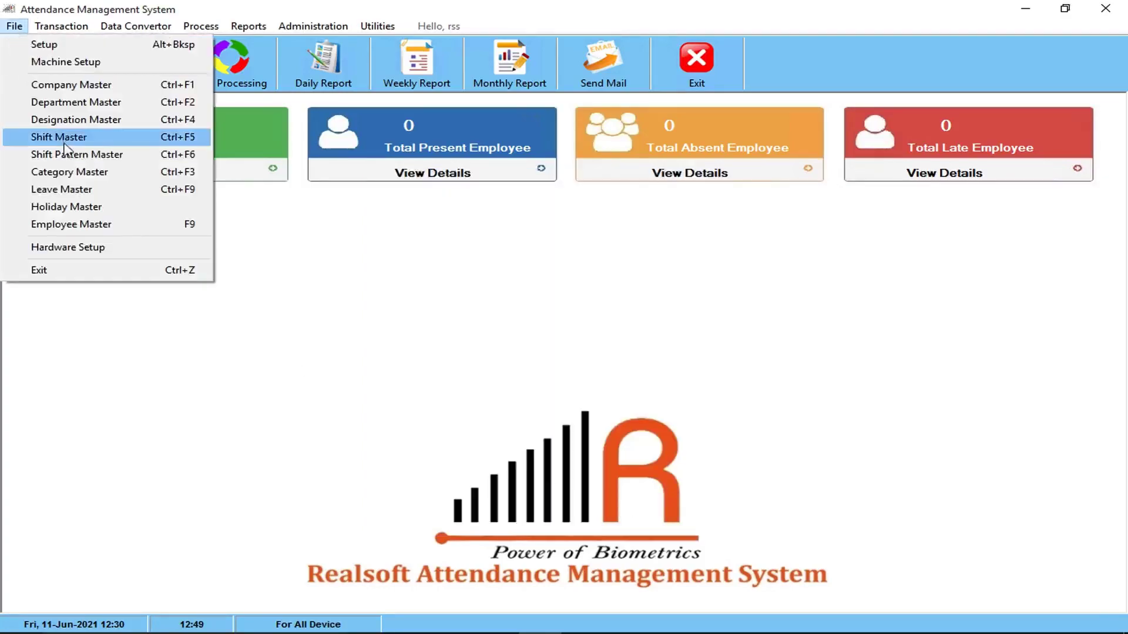
Rename designation 01 from Demo to Developer and save it
click(65, 119)
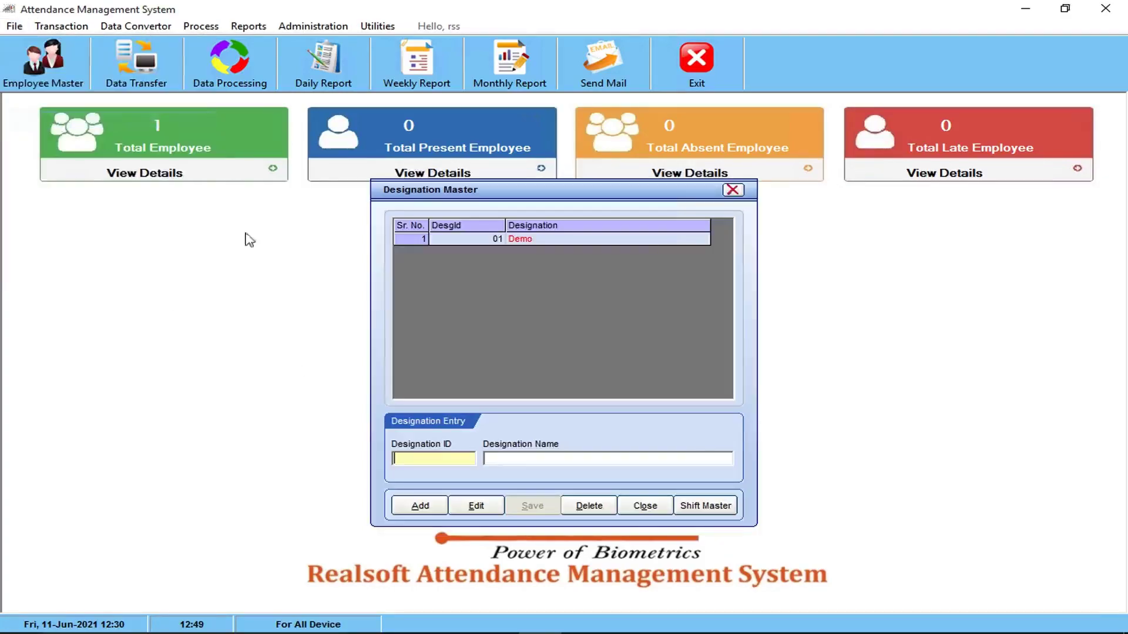
click(408, 241)
click(475, 505)
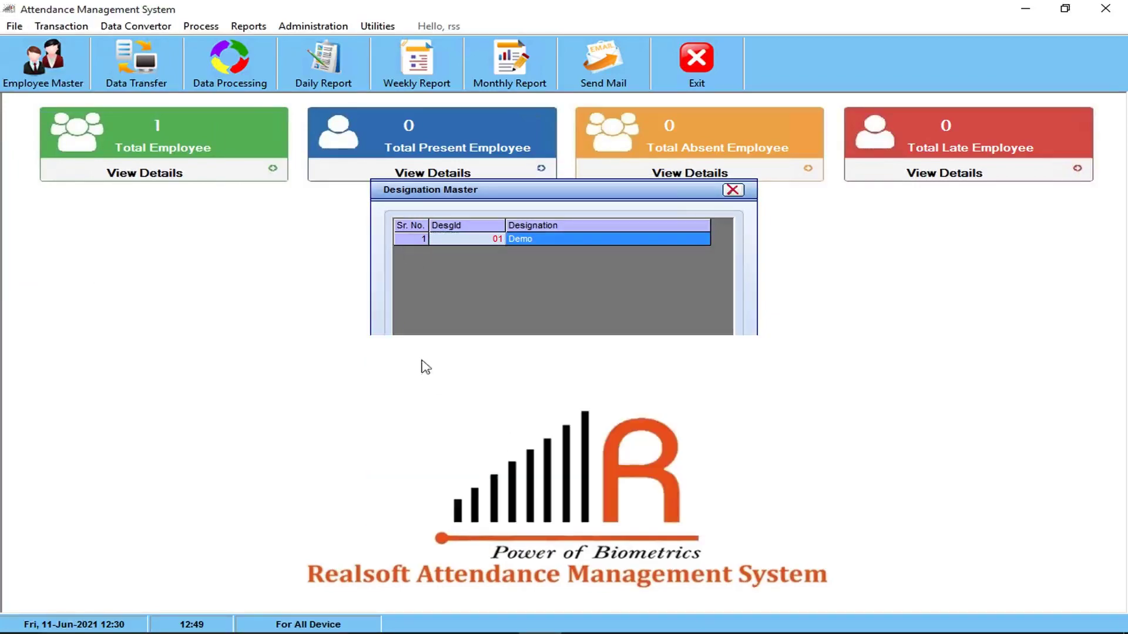
click(476, 505)
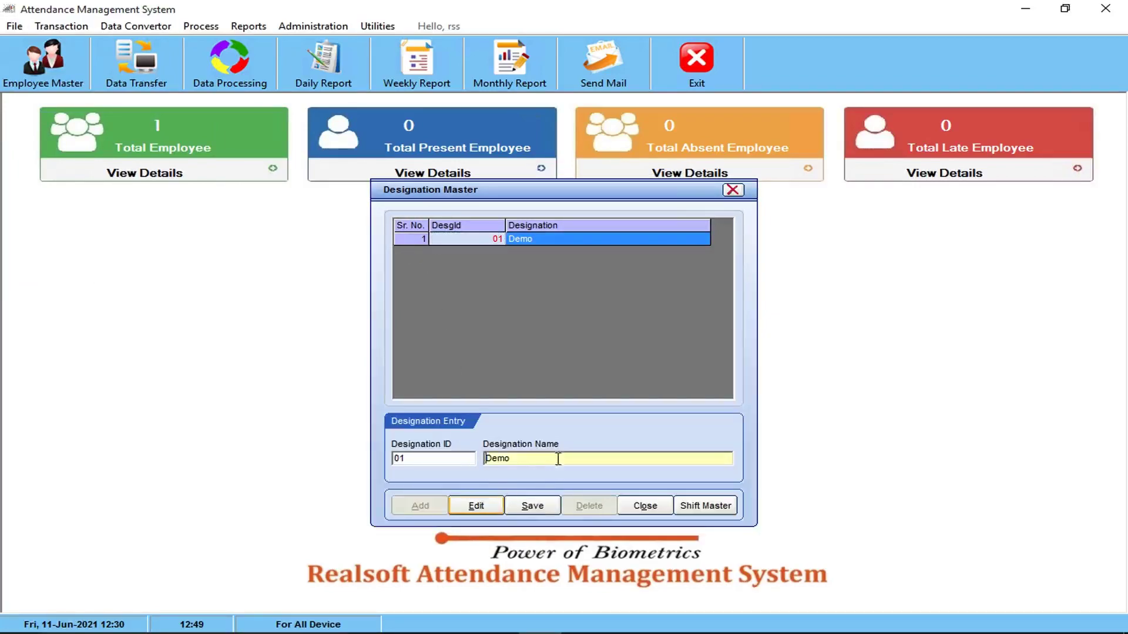
click(536, 460)
key(shift+End)
text(Developer)
click(532, 506)
click(580, 385)
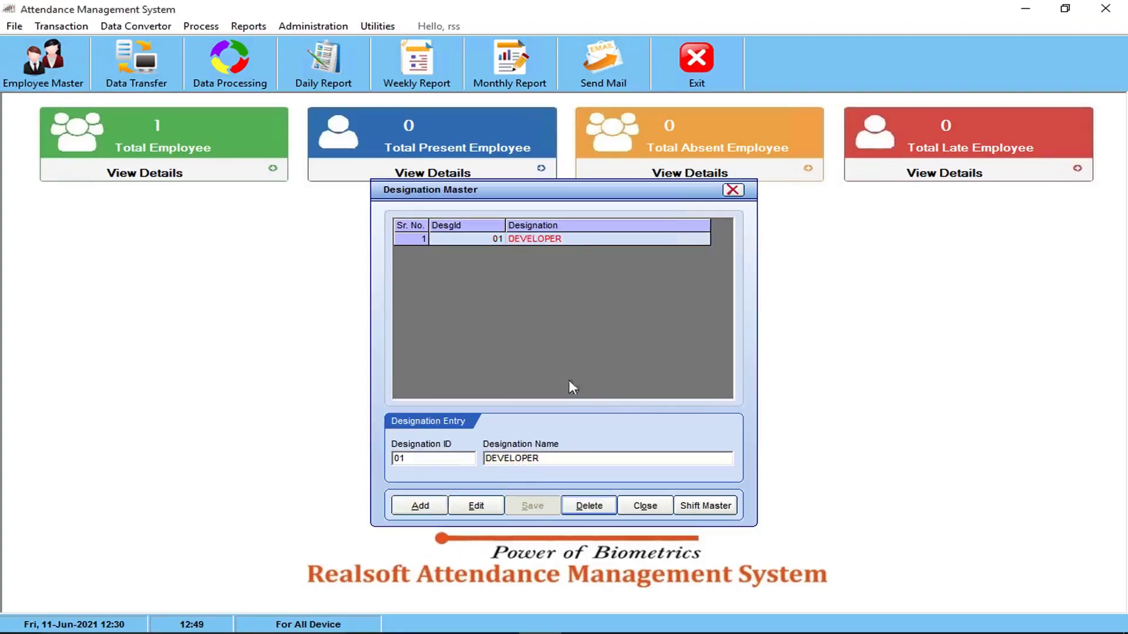
Add designations 02 Support Engineer and 03 Accountant
click(421, 506)
text(0)
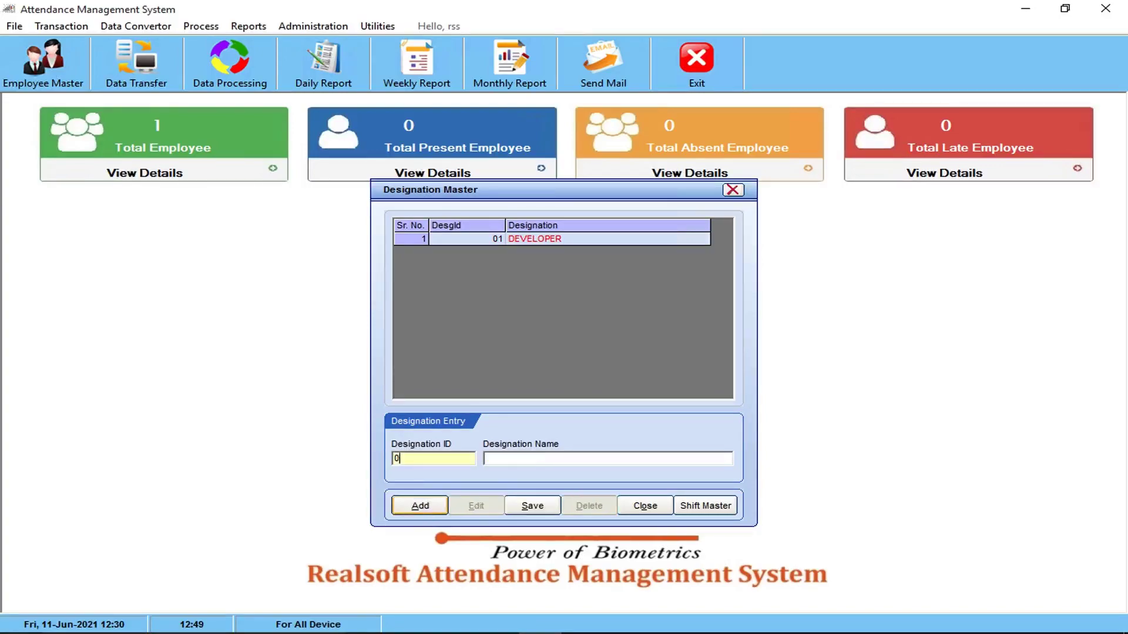
key(Tab)
text(Suppor)
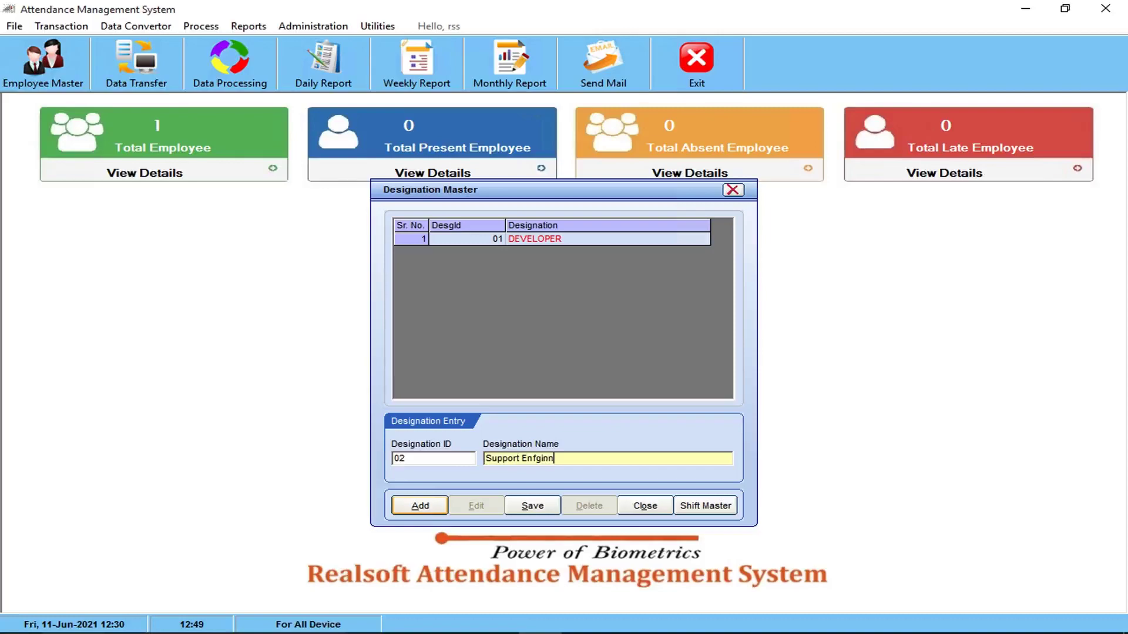
text(t Engineer)
click(531, 506)
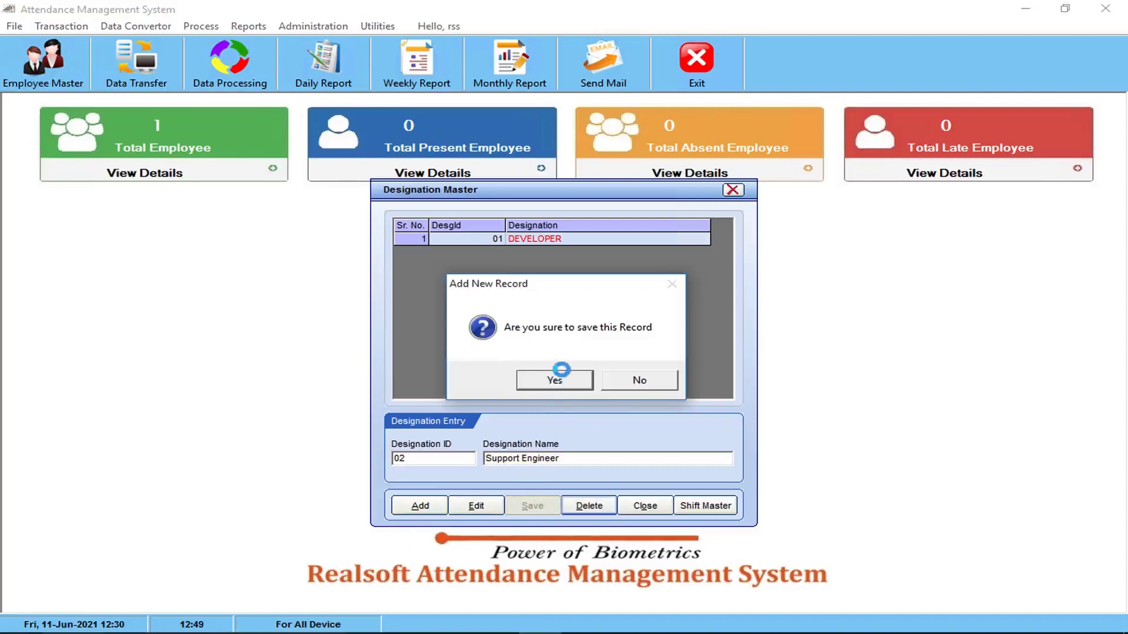
click(555, 379)
click(410, 504)
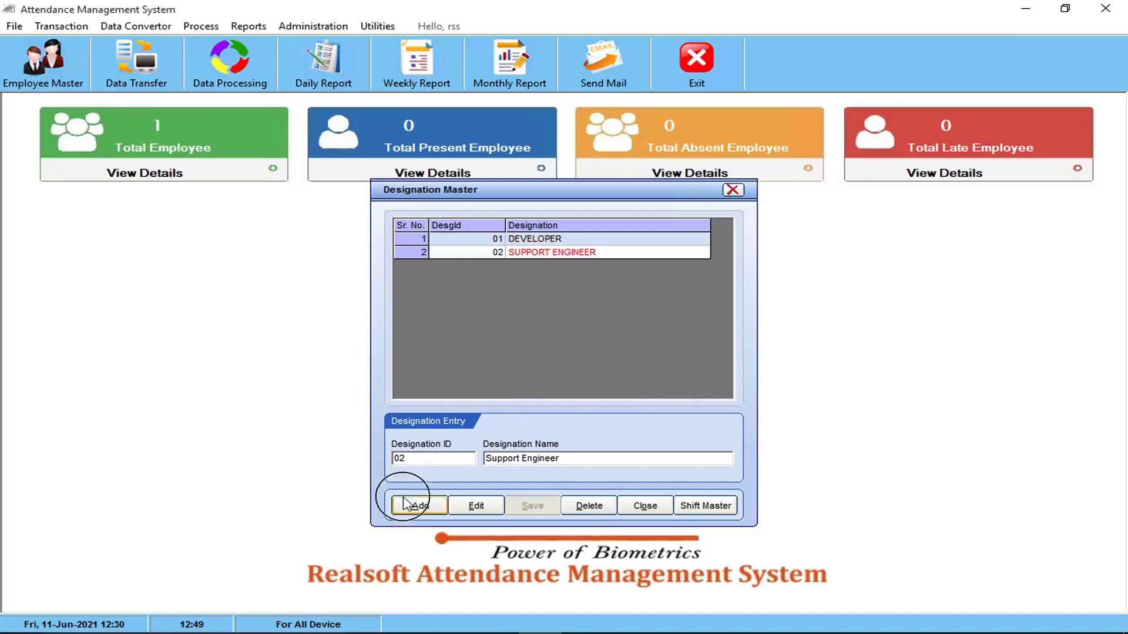
text(03)
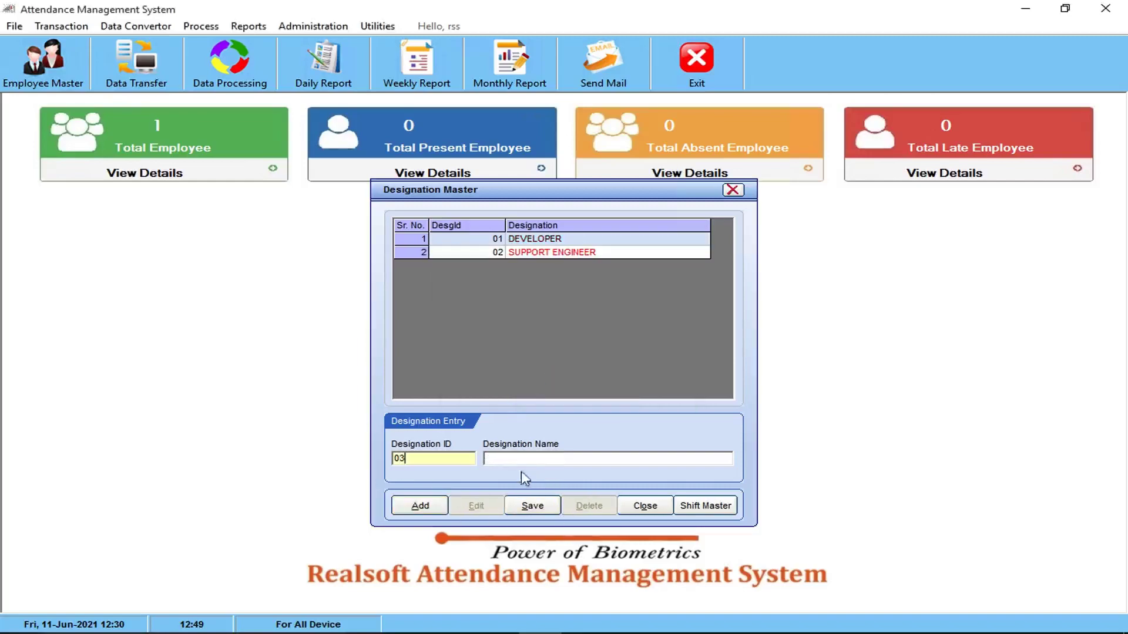
click(509, 458)
text(Accounta)
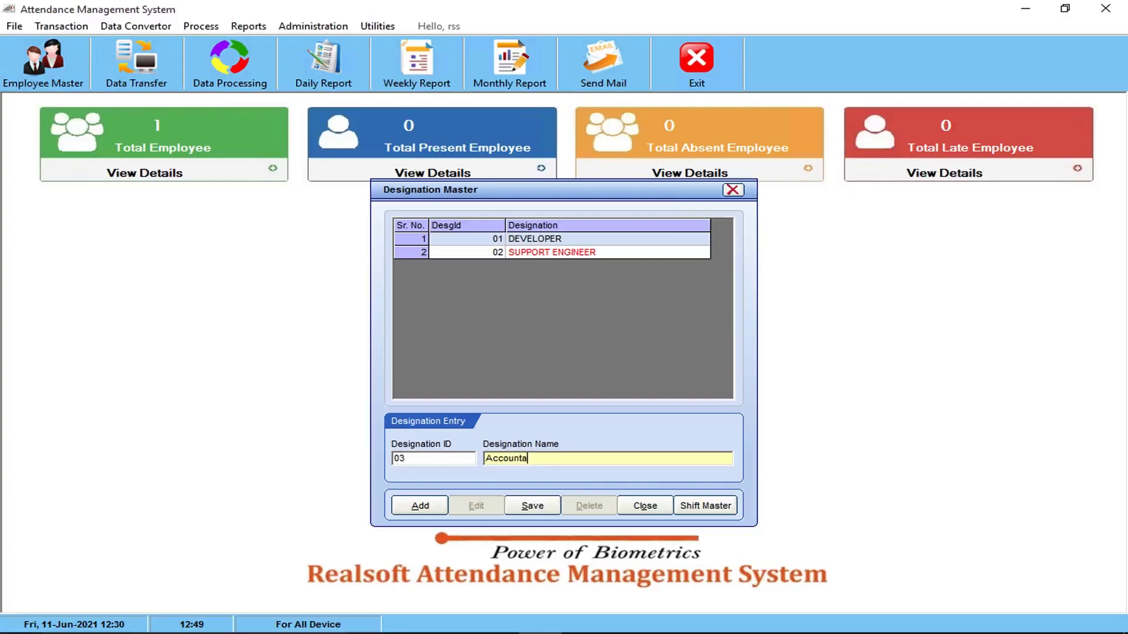
text(nt)
click(532, 506)
click(550, 380)
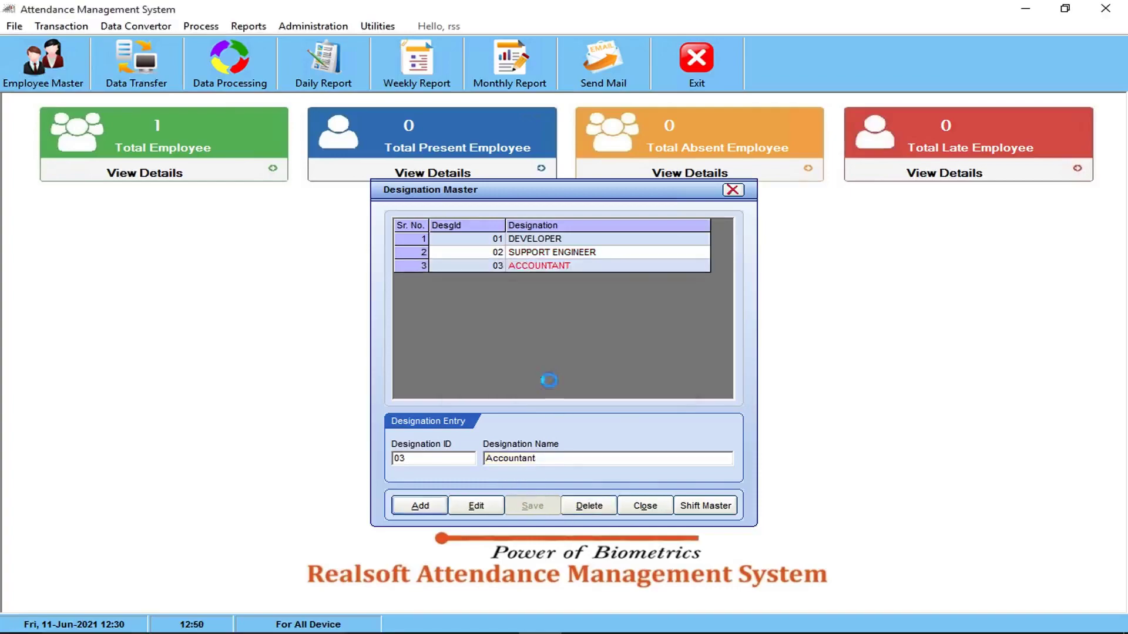
Add designation 04 Sales Executive and close the Designation Master
click(428, 506)
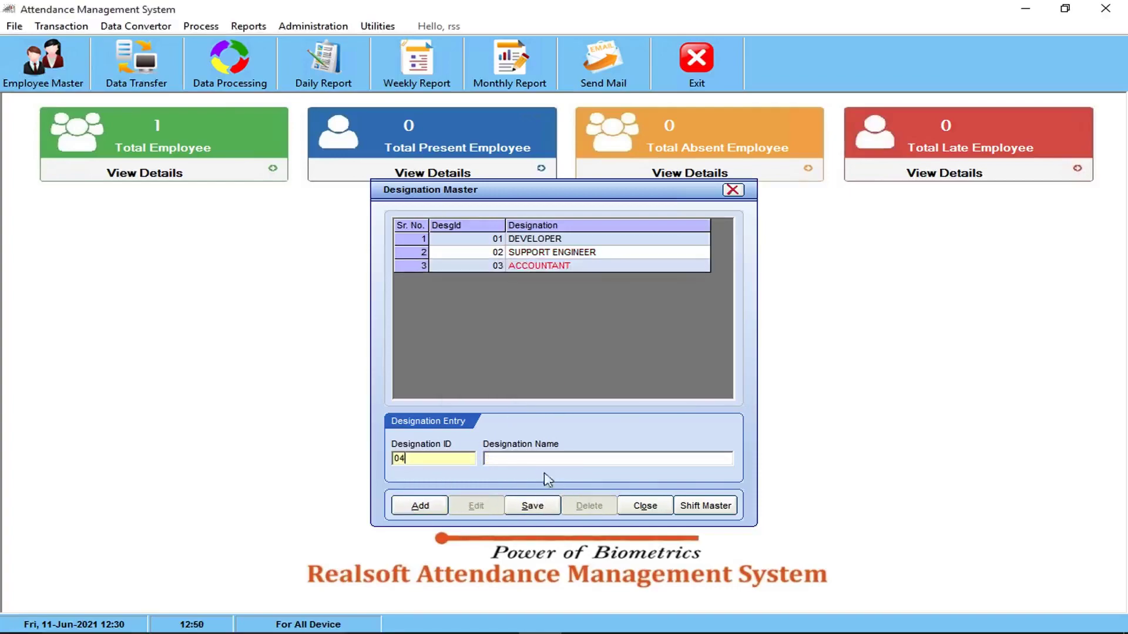
click(517, 457)
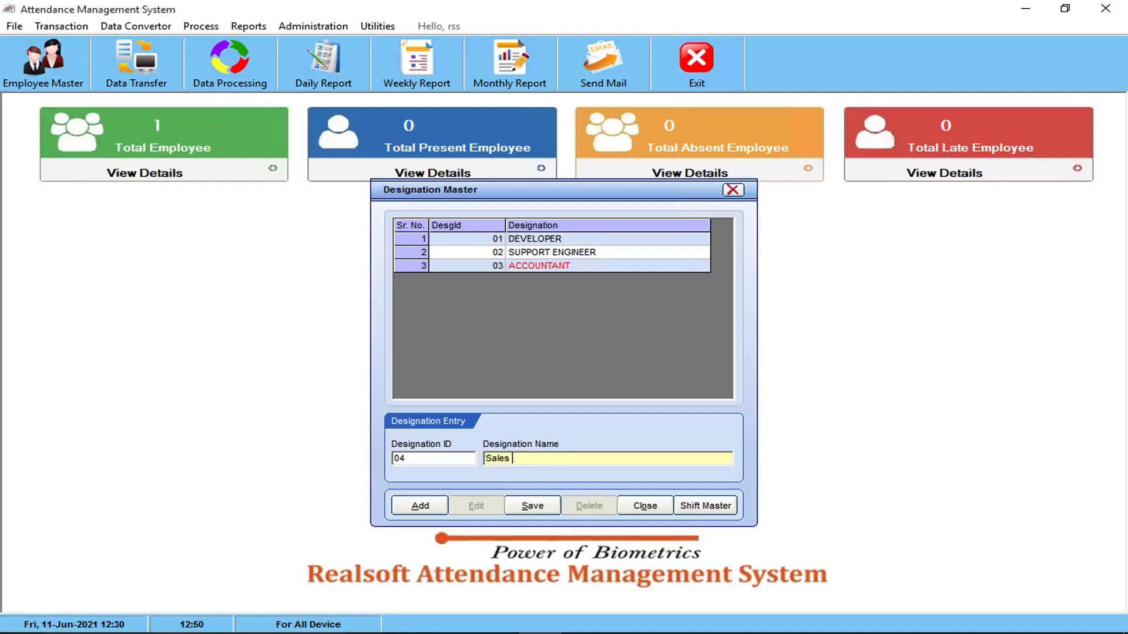
click(534, 505)
click(554, 382)
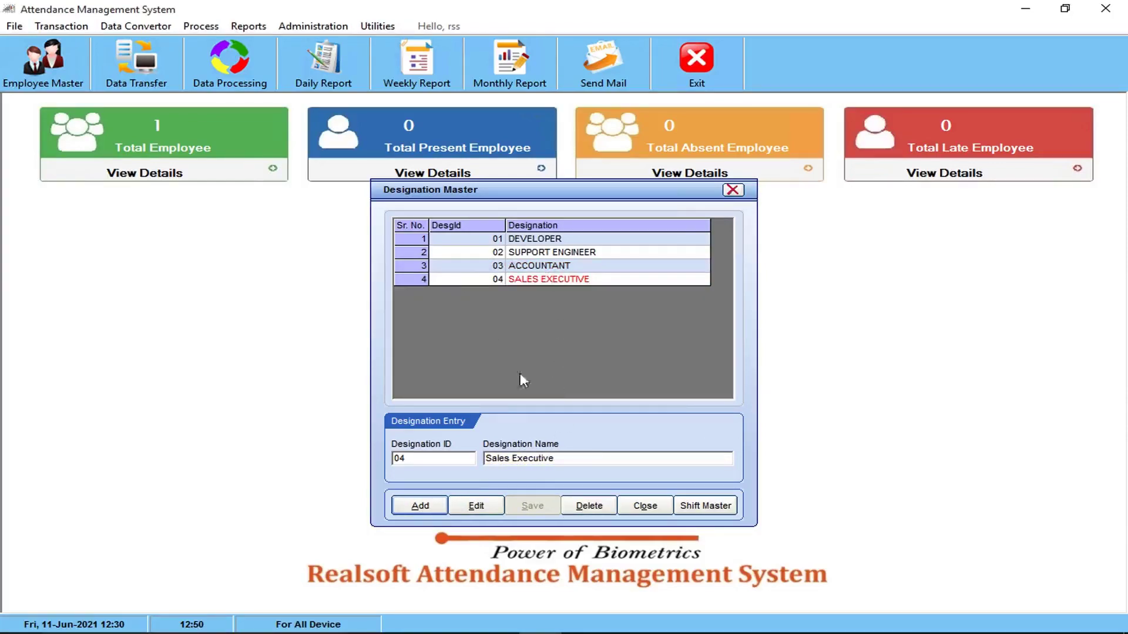
click(645, 506)
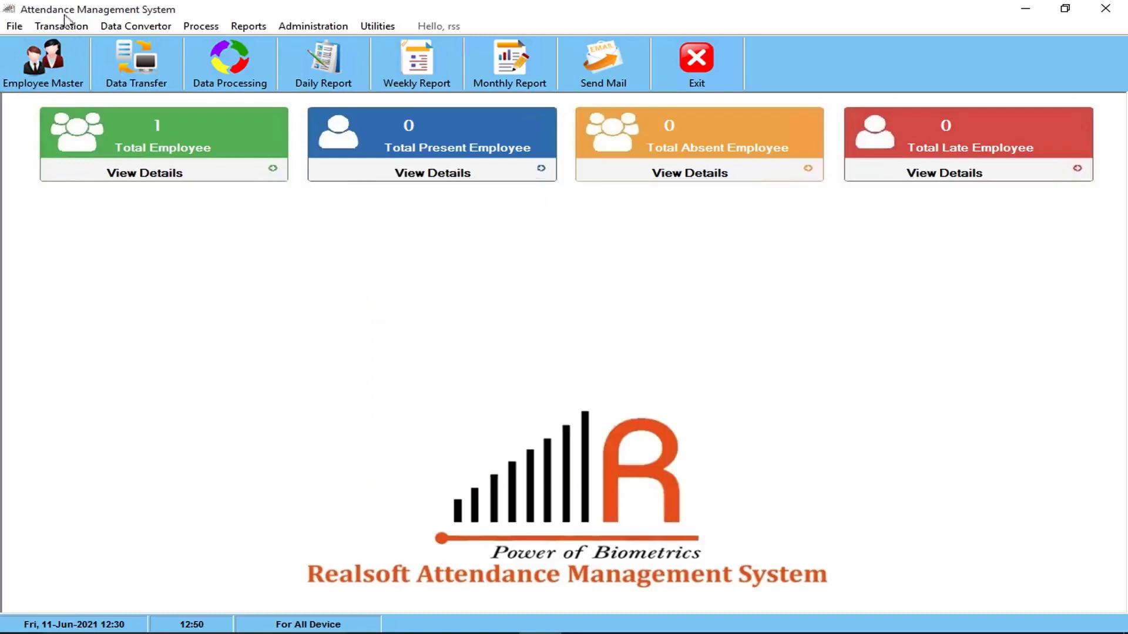
click(14, 27)
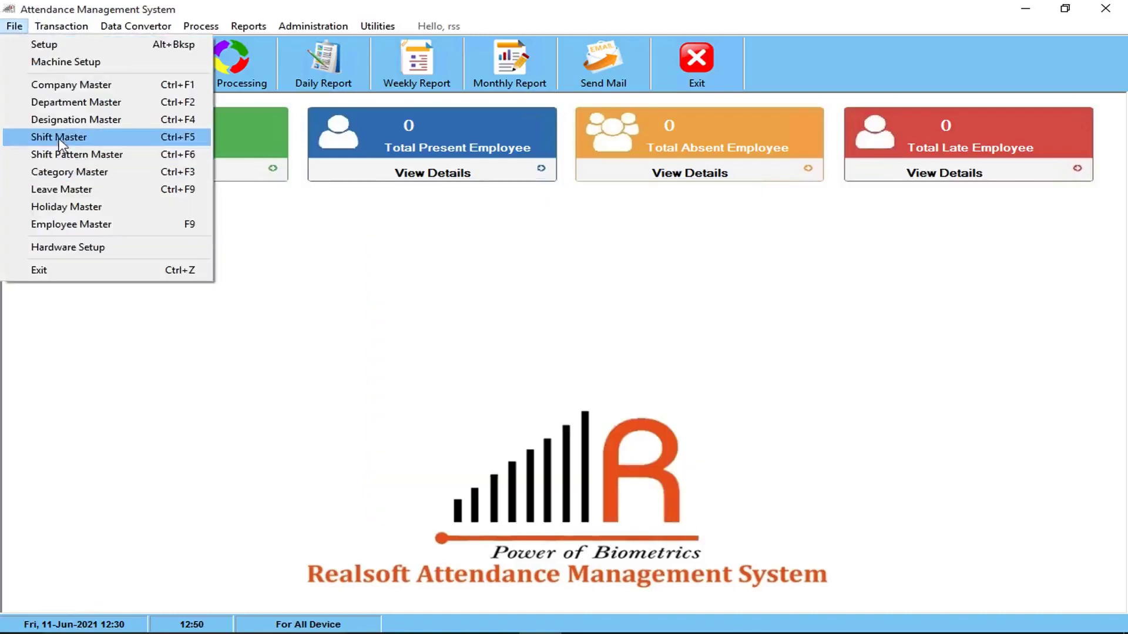
Open the Shift Master and review shifts G, NA and X, ending back on G
click(60, 139)
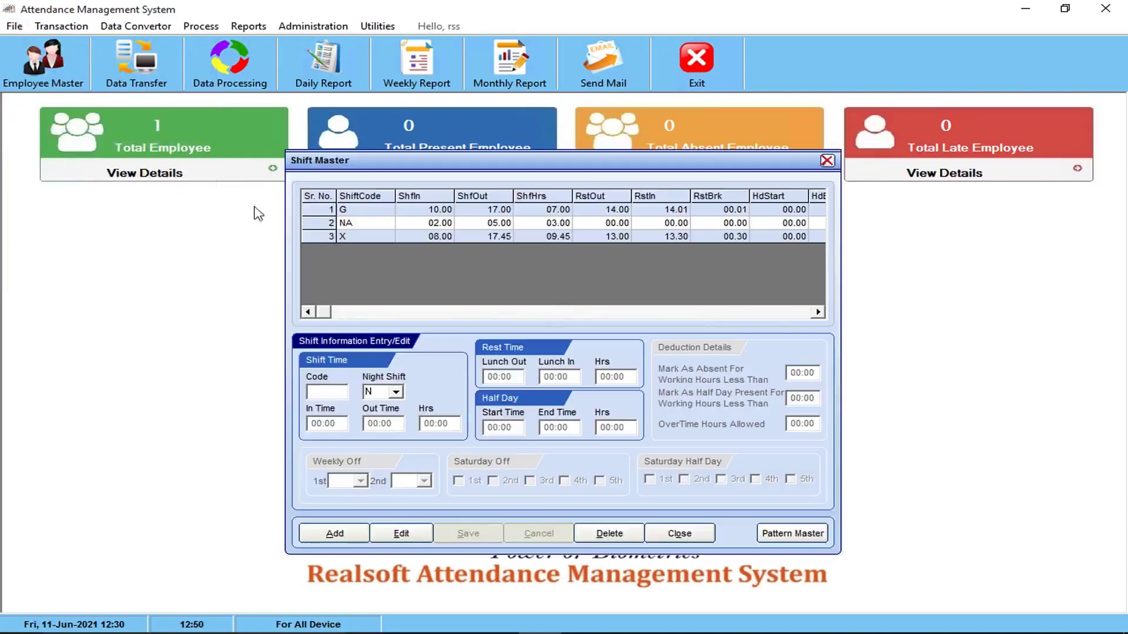
click(312, 210)
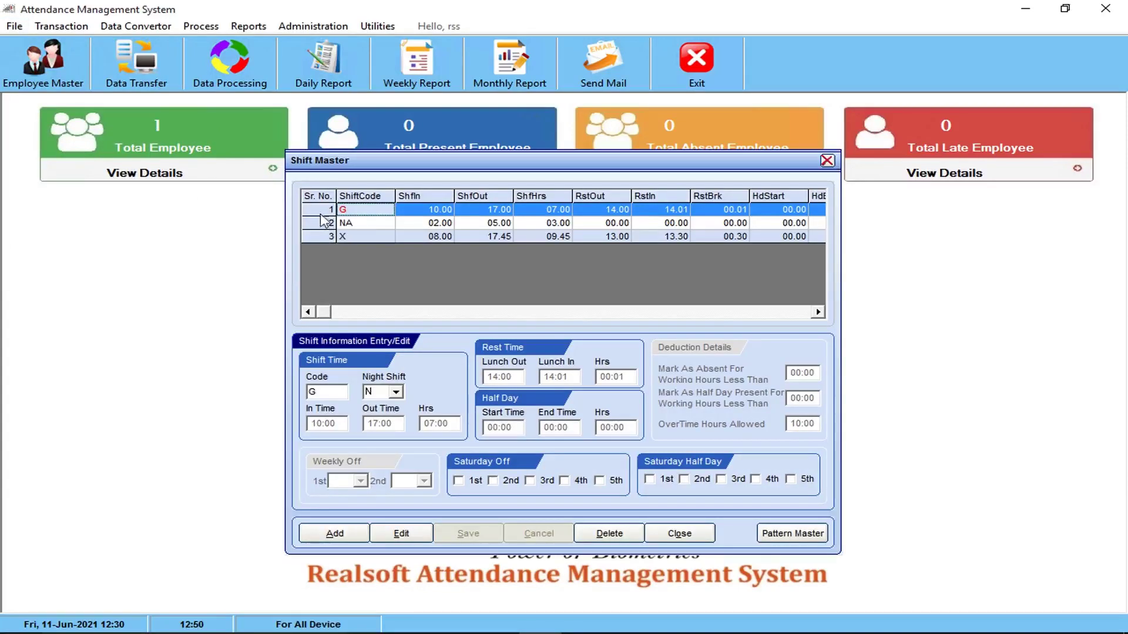
click(325, 223)
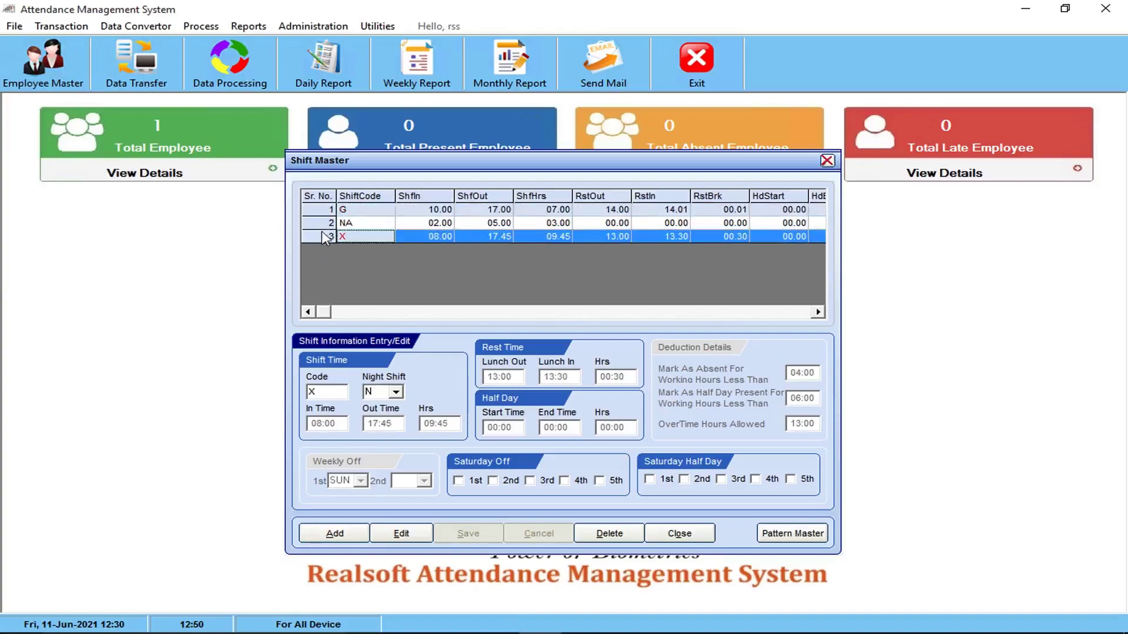
click(320, 241)
click(321, 210)
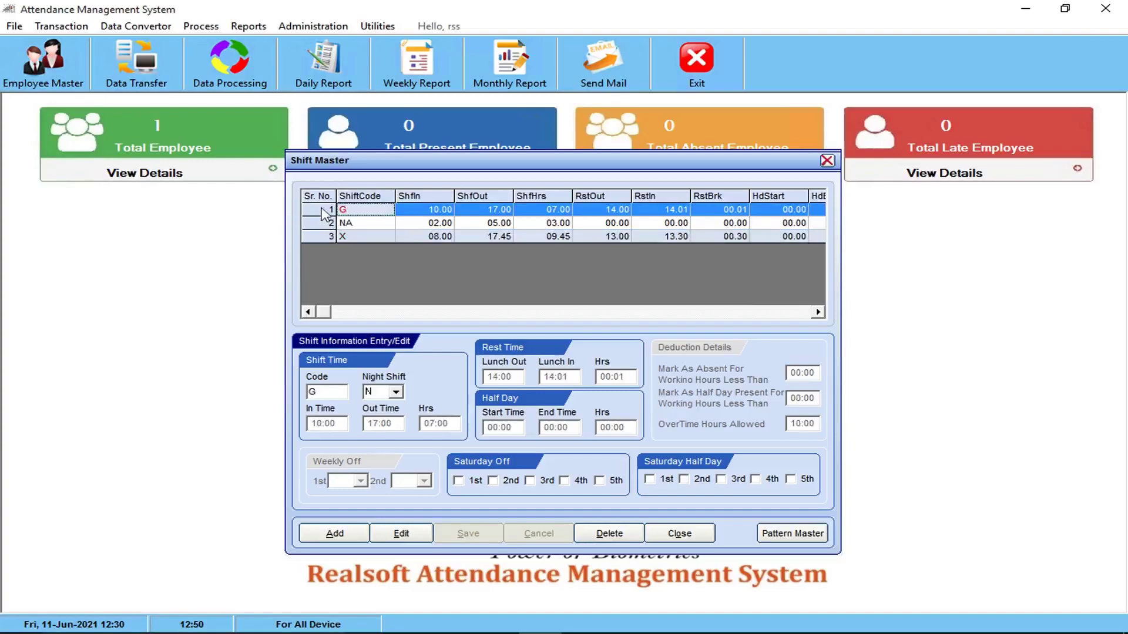
Edit shift G's hours to In Time 09:00 and Out Time 18:00
click(404, 535)
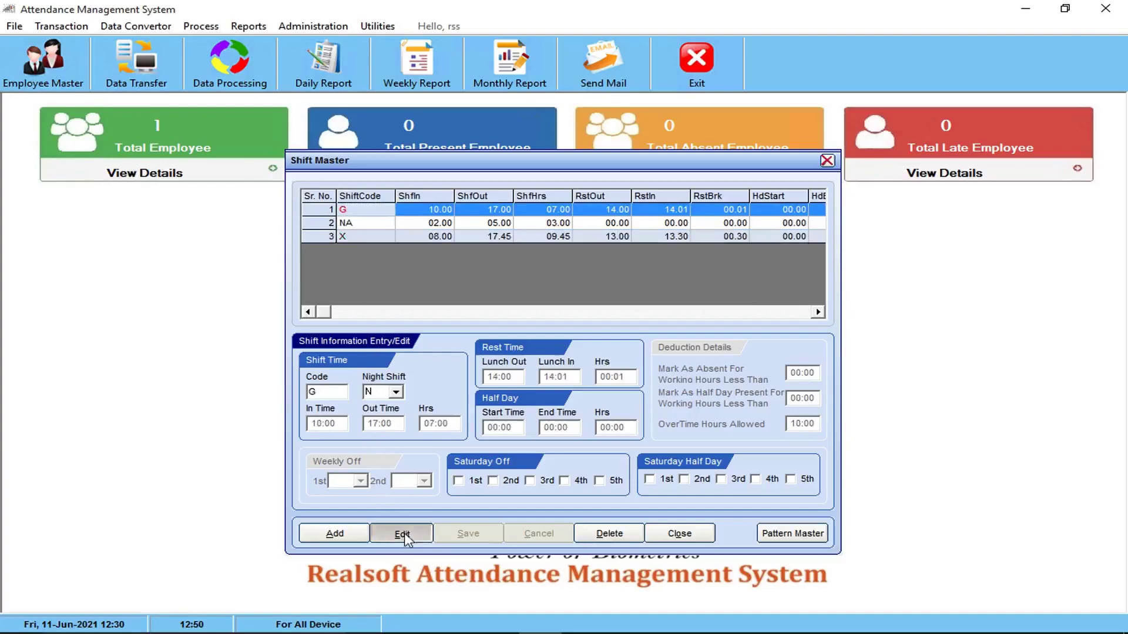
click(322, 424)
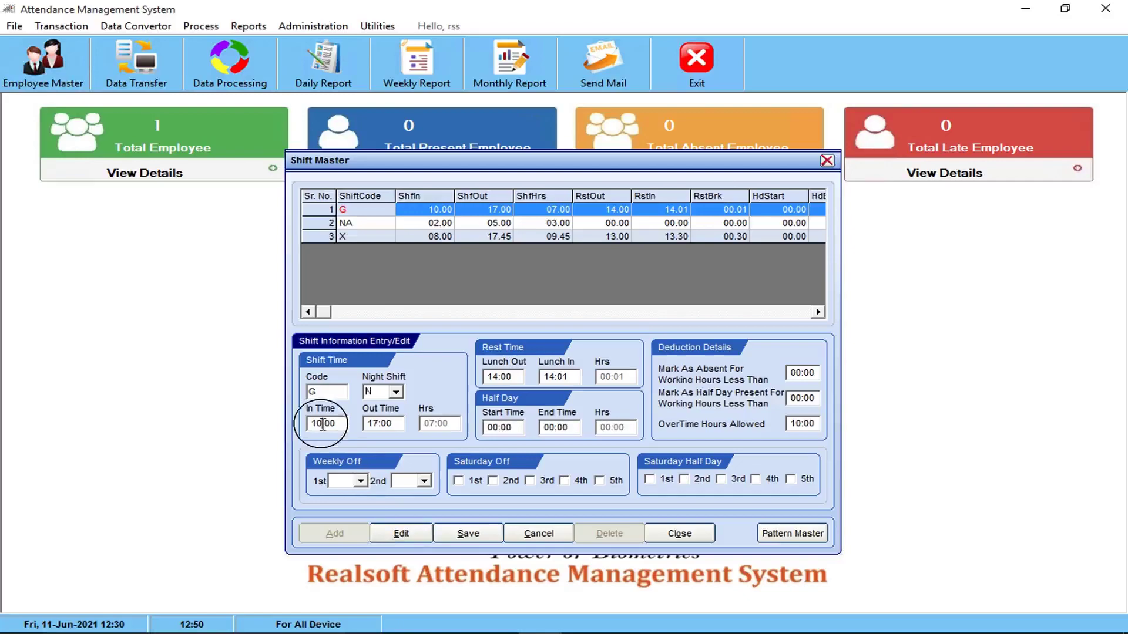
text(0)
click(376, 424)
double_click(373, 424)
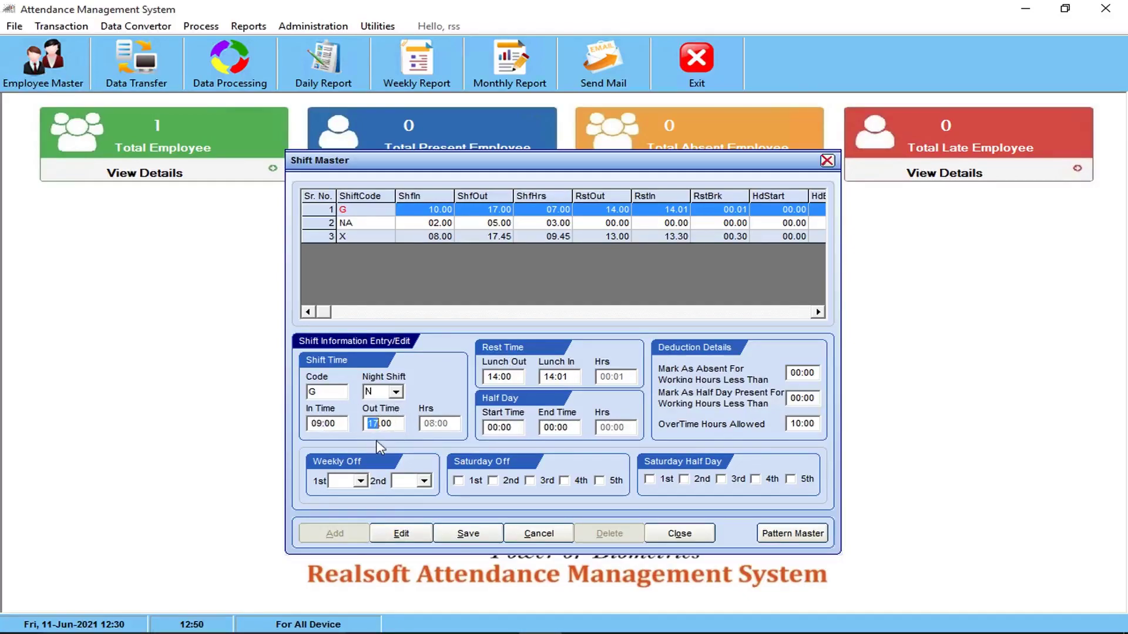
text(800)
click(503, 376)
click(559, 376)
click(800, 399)
click(798, 421)
Set Sunday as shift G's first weekly off, leave the second unset, and save
click(361, 481)
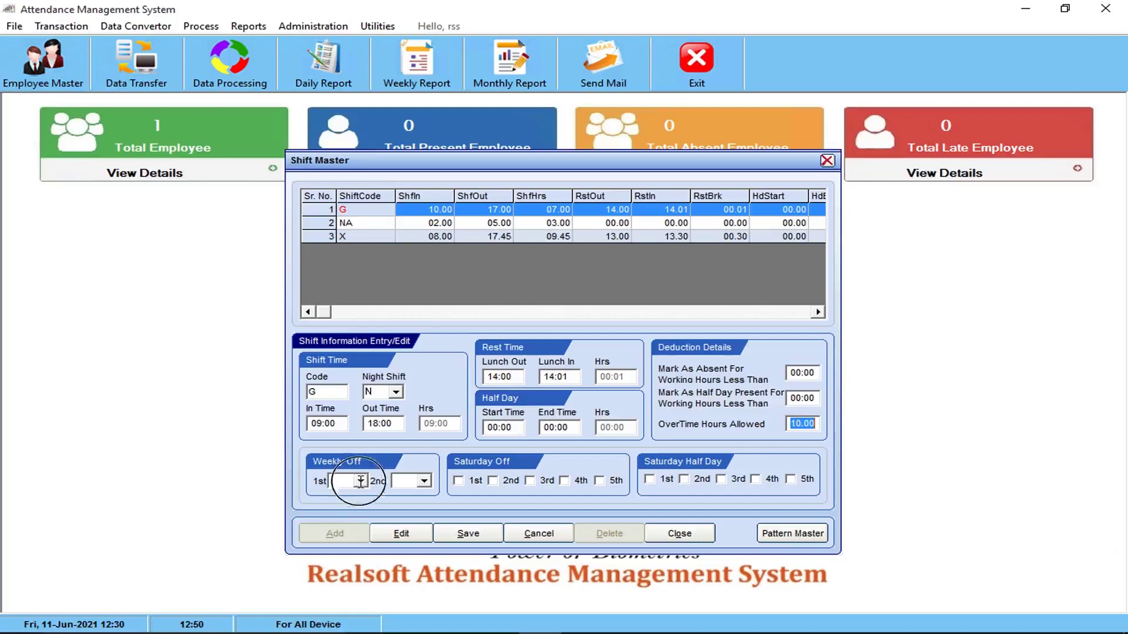
click(343, 494)
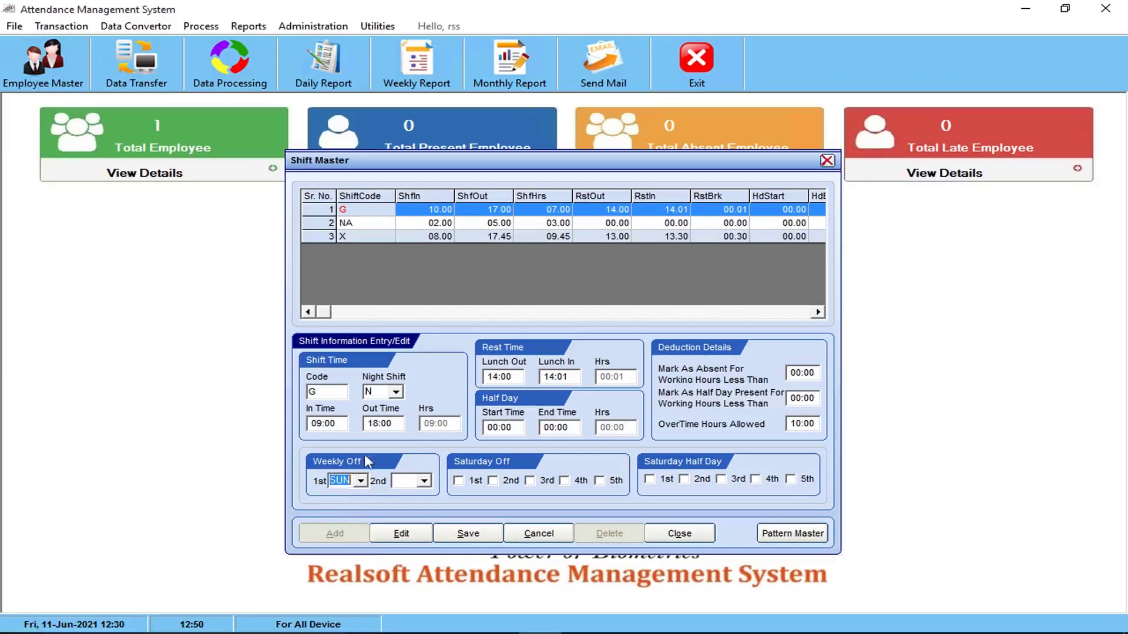
click(424, 481)
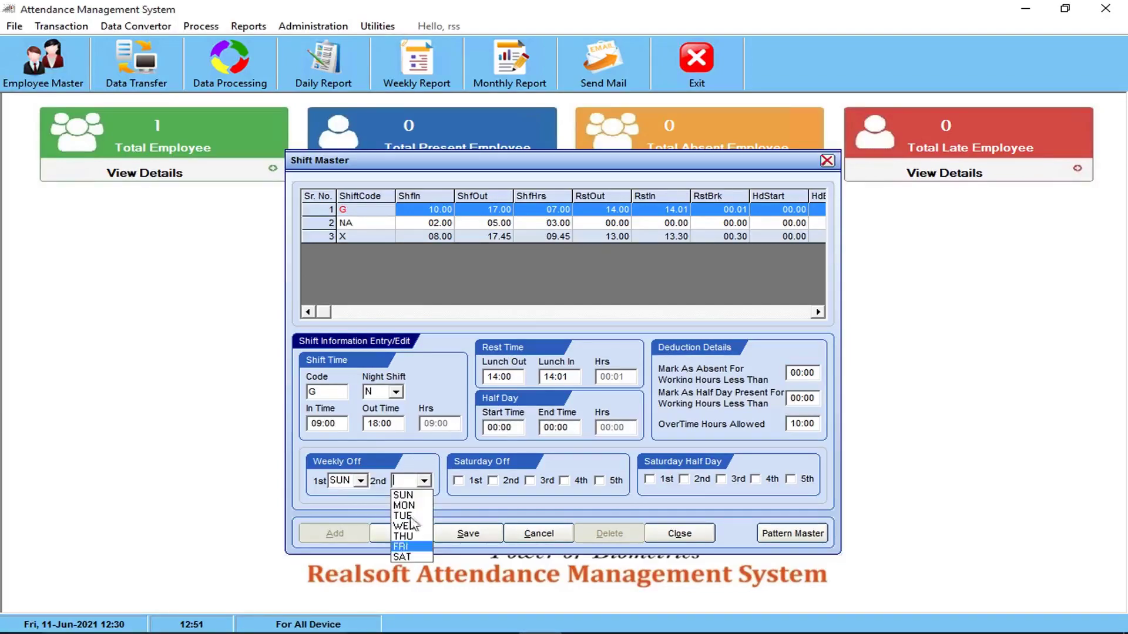
click(437, 456)
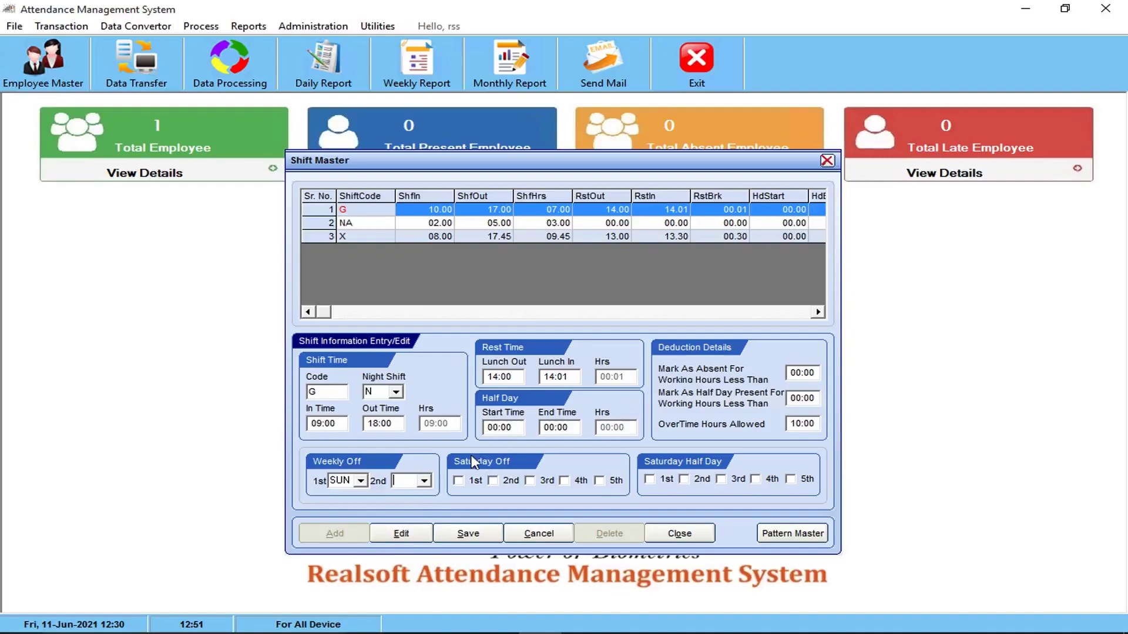
click(468, 534)
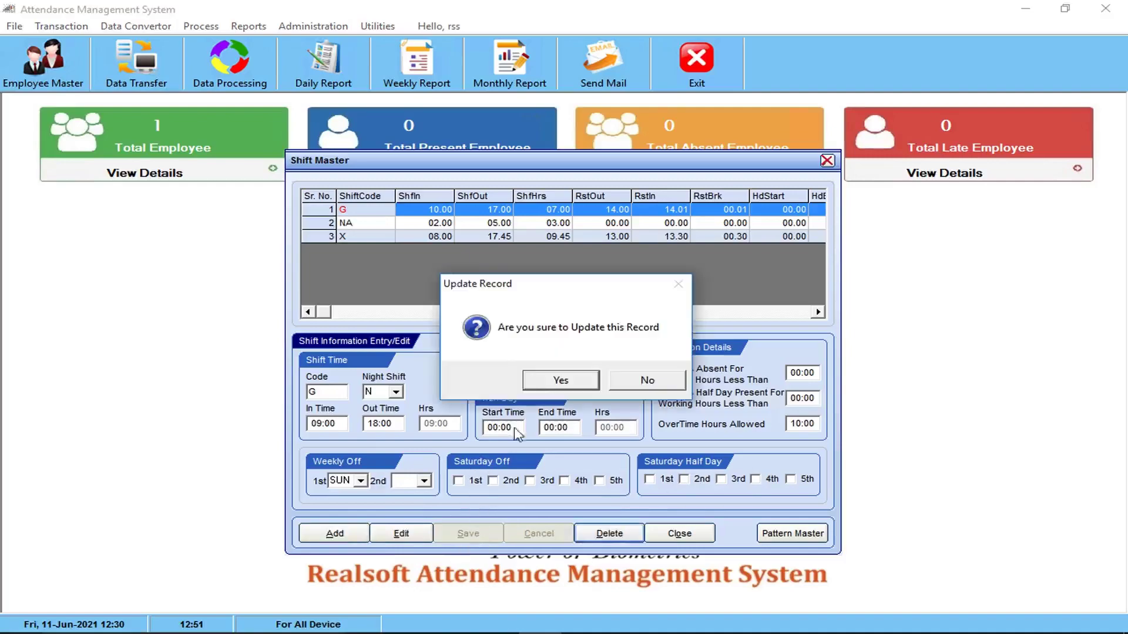
click(563, 379)
click(336, 532)
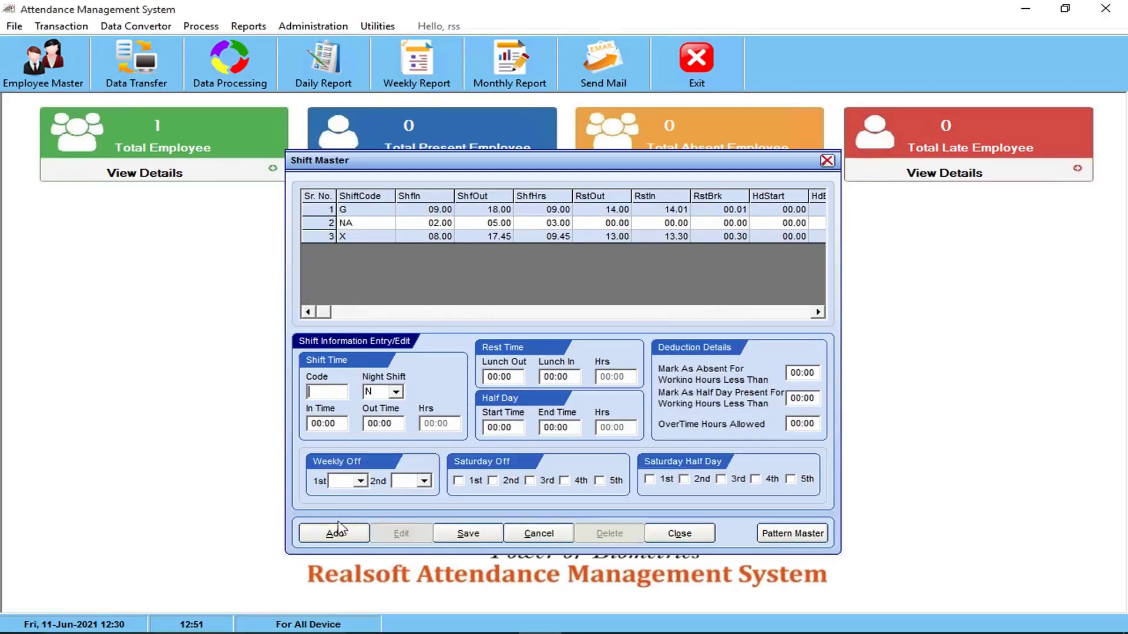
Create shift A from 10:00 to 17:00 with 04:00 overtime allowed, save it, and close
text(A)
click(322, 423)
text(10:0)
text(0)
key(Tab)
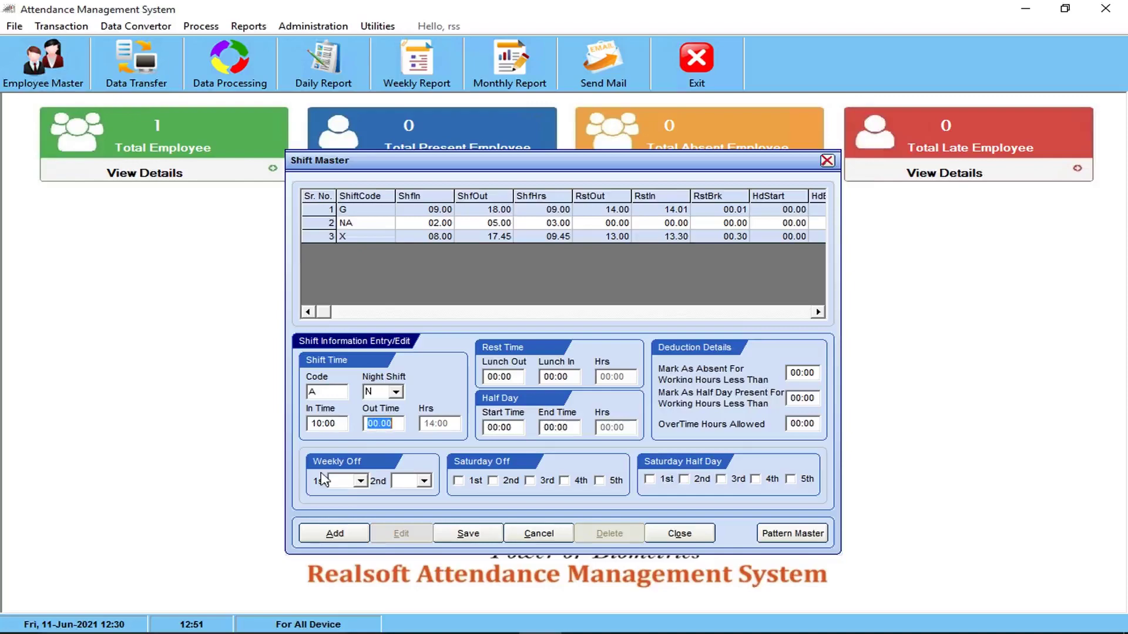
text(1)
text(7:00)
click(802, 423)
text(1)
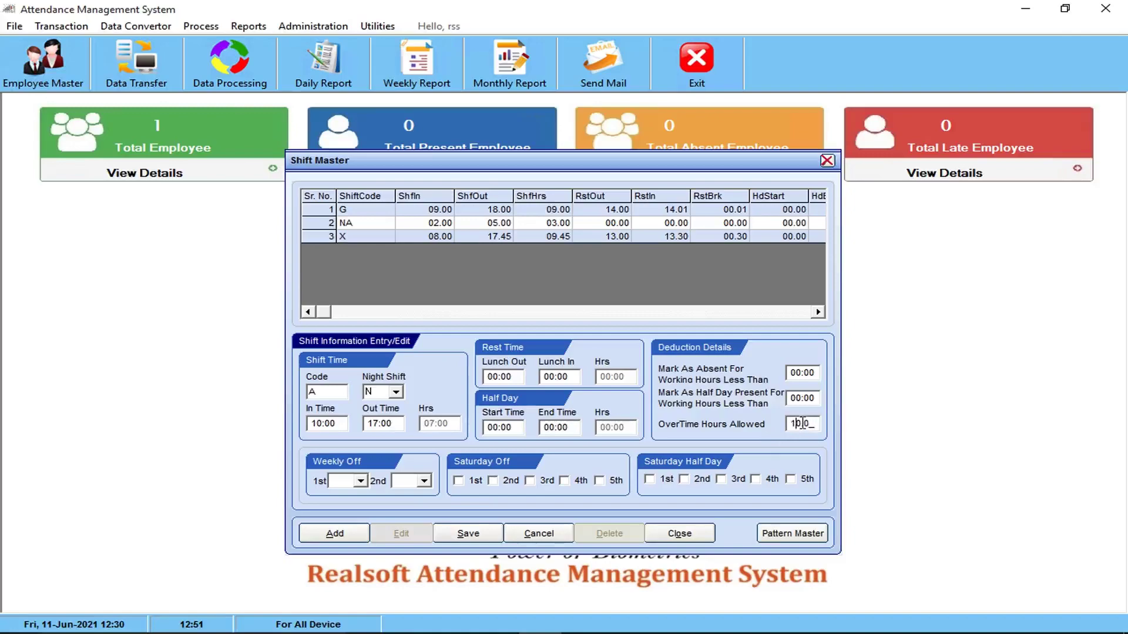
text(4)
key(BackSpace)
key(BackSpace)
text(04)
click(468, 533)
click(552, 382)
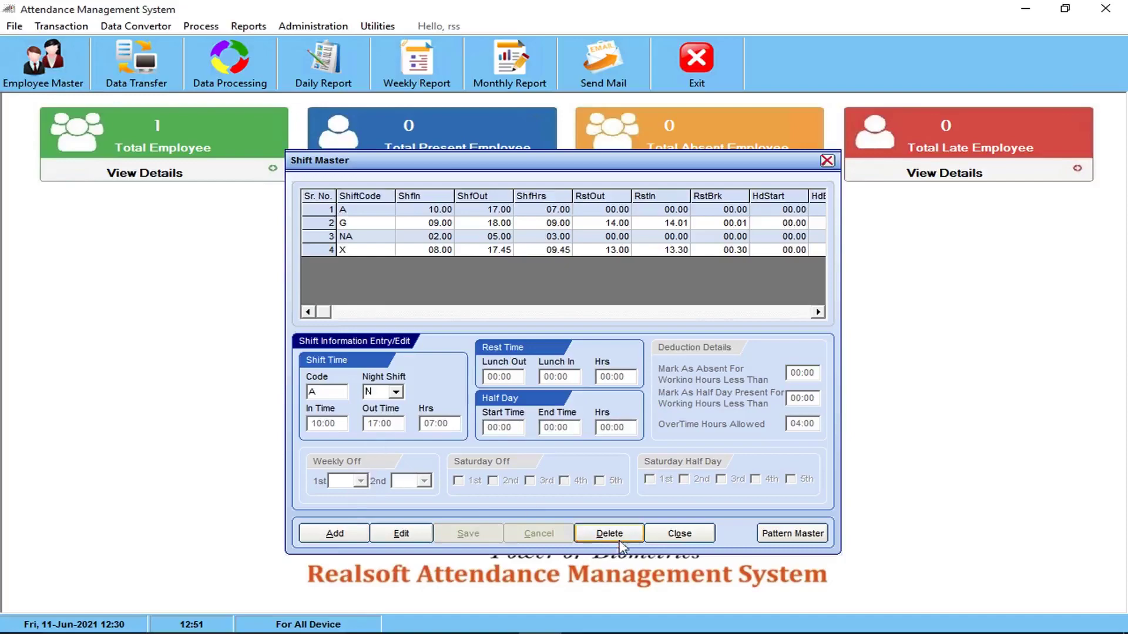
click(680, 534)
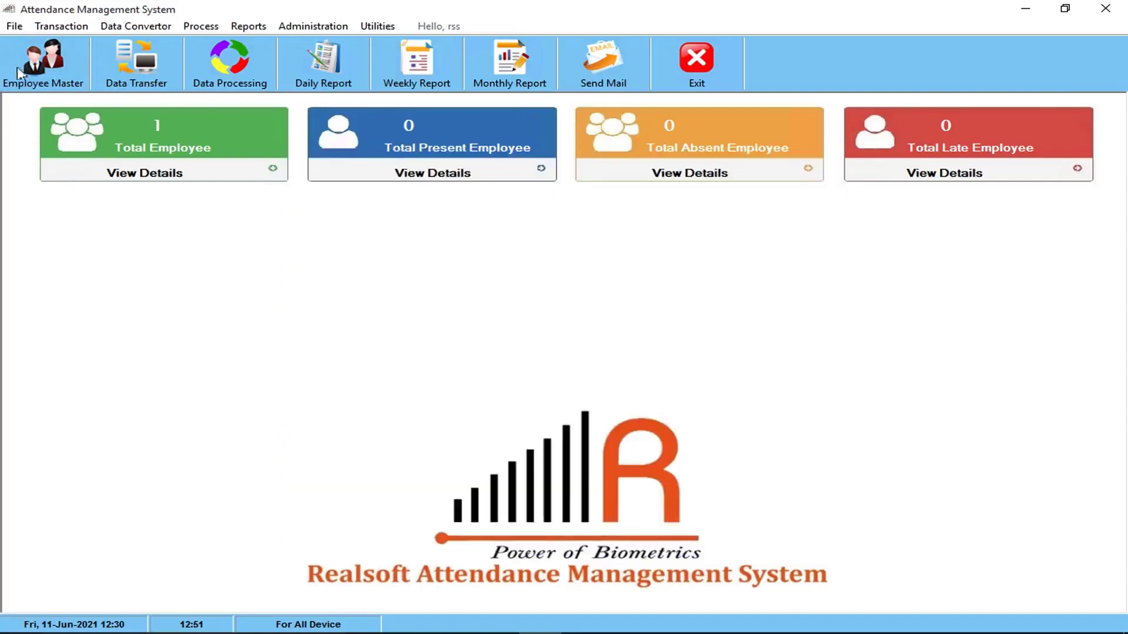
Edit category 01, changing its description from Demo to GEN and late arrival allowed to 00.15
click(14, 26)
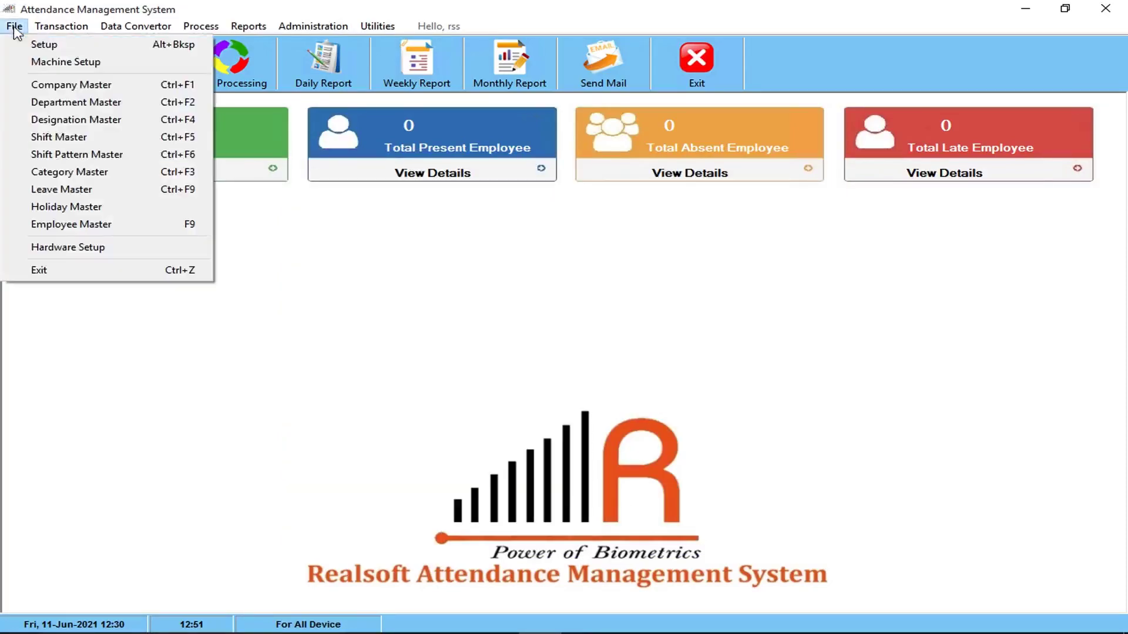
click(59, 176)
click(363, 217)
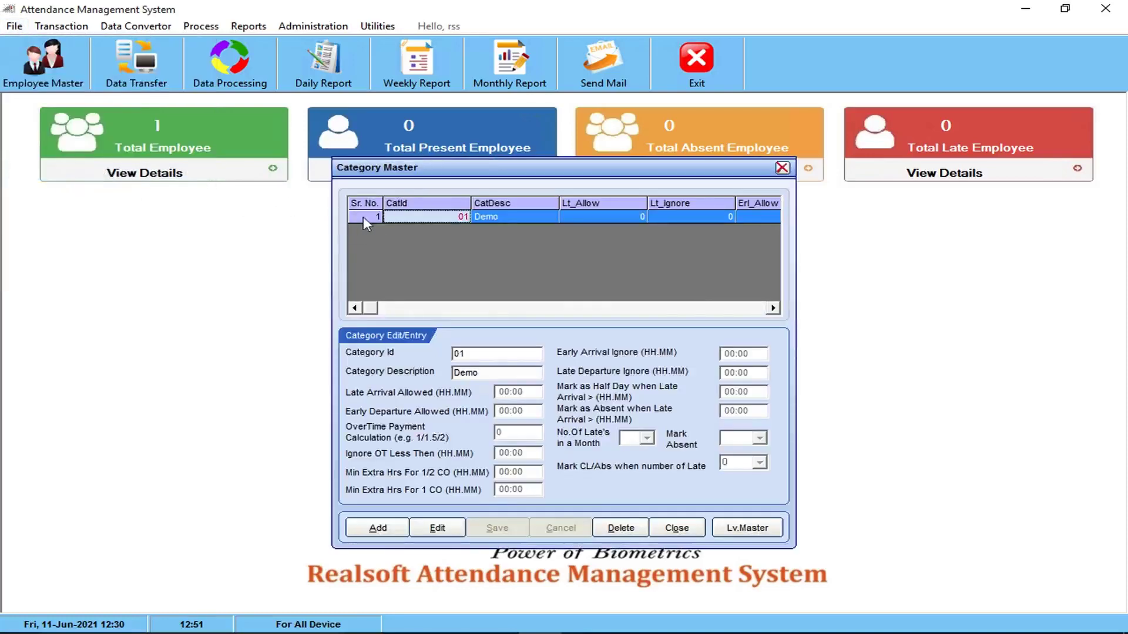
click(440, 528)
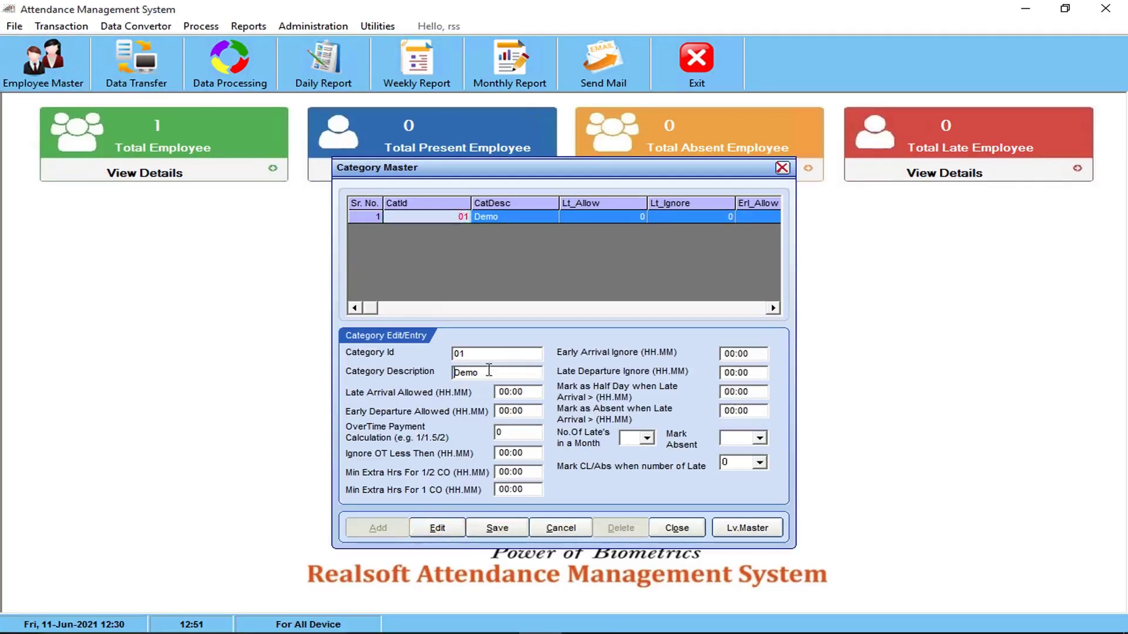
drag(489, 372, 290, 372)
text(GEn)
key(BackSpace)
text(N)
click(526, 393)
key(BackSpace)
key(BackSpace)
key(BackSpace)
text(.15)
drag(530, 392, 473, 400)
Set No. of Lates to 3 with a Half-day absence, save category GEN, and close
click(645, 439)
click(627, 483)
click(760, 438)
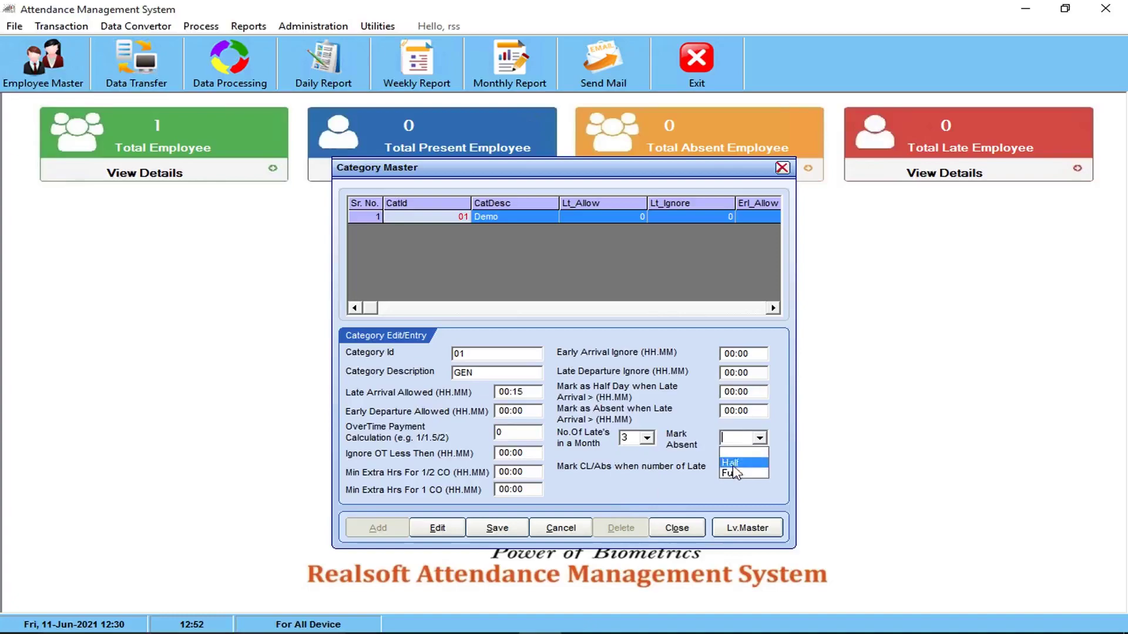
click(730, 464)
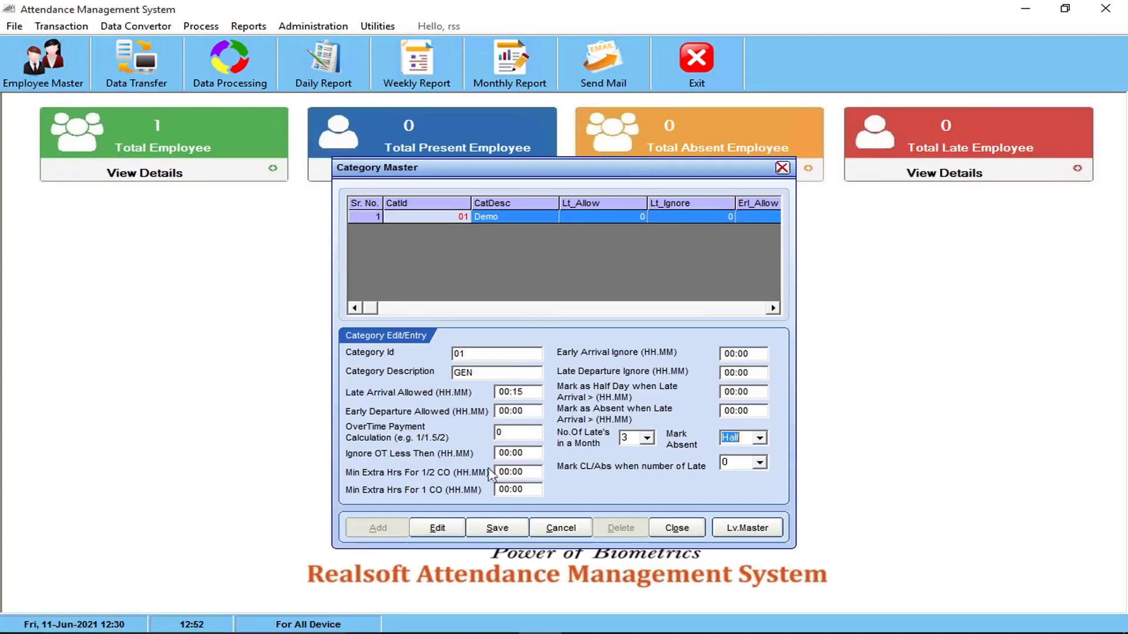
click(495, 528)
click(555, 381)
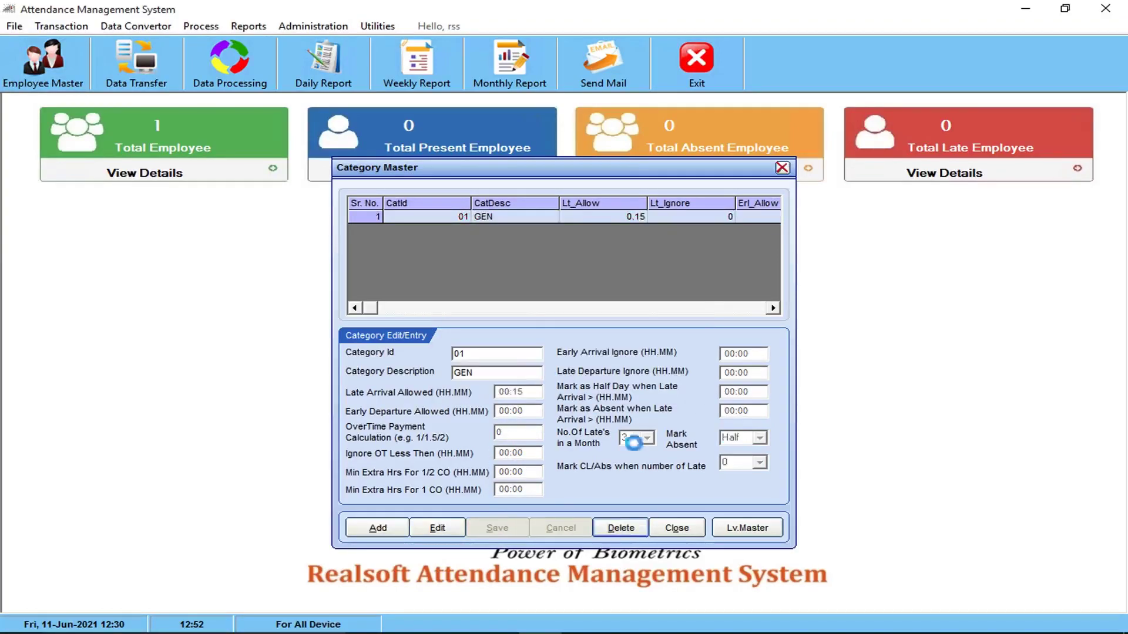
click(684, 527)
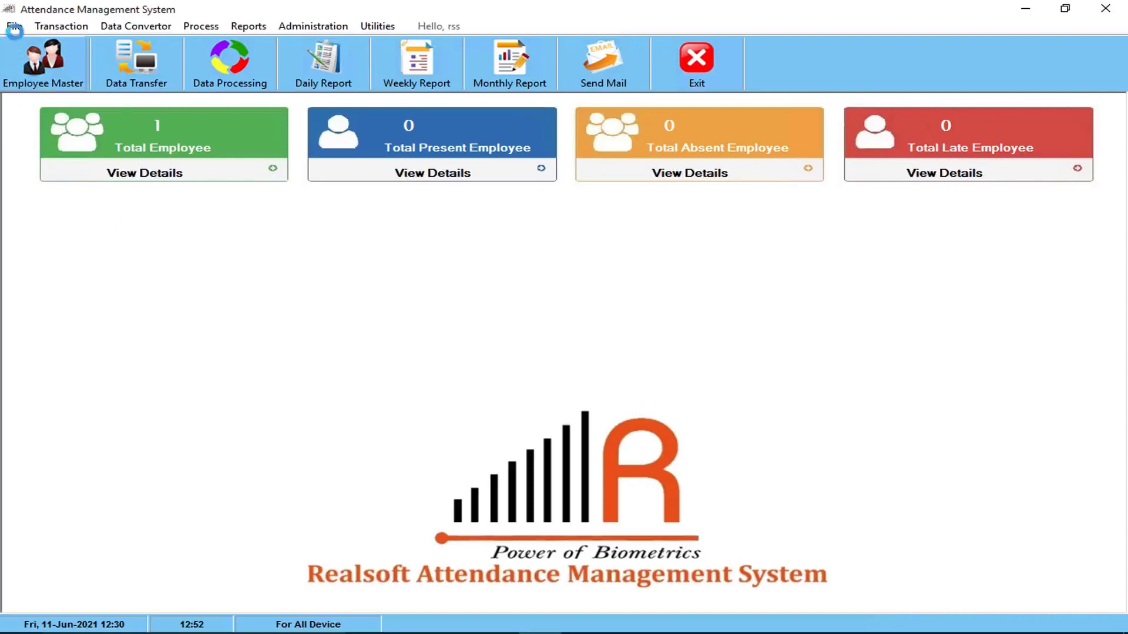
In the Employee Master, replace employee 01's name with a new full name, save, and start a new record
click(13, 25)
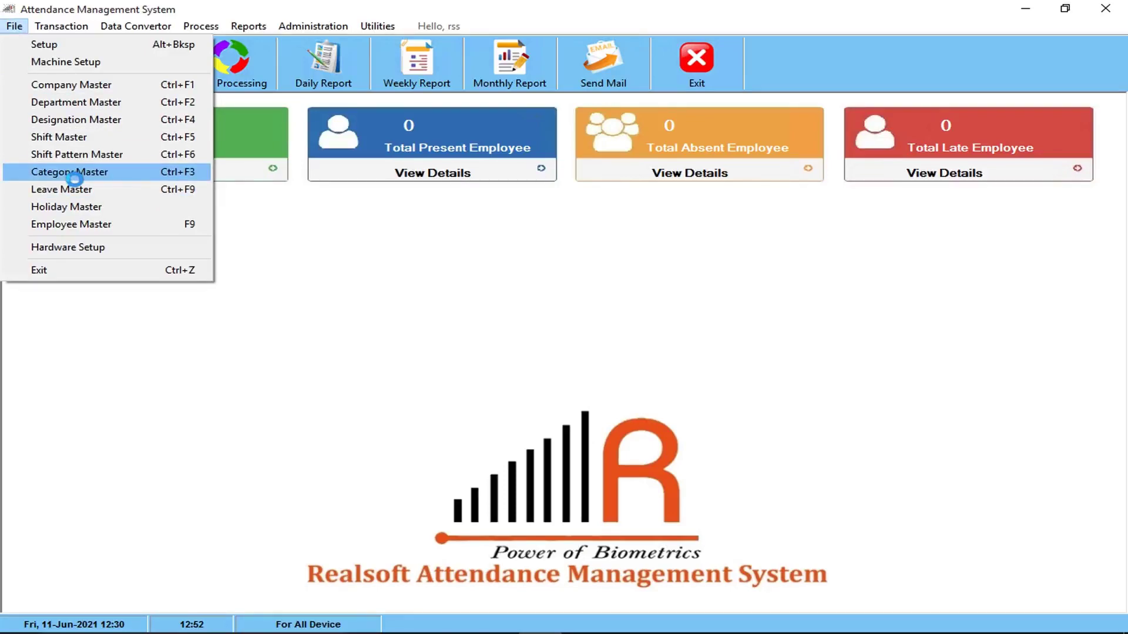
click(315, 234)
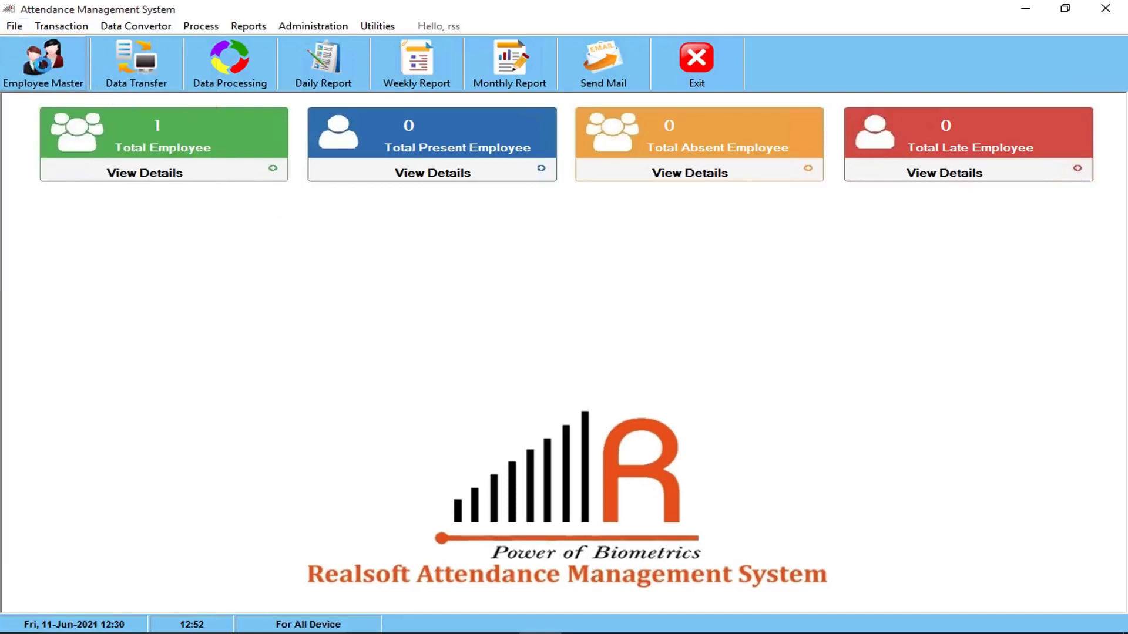
click(44, 61)
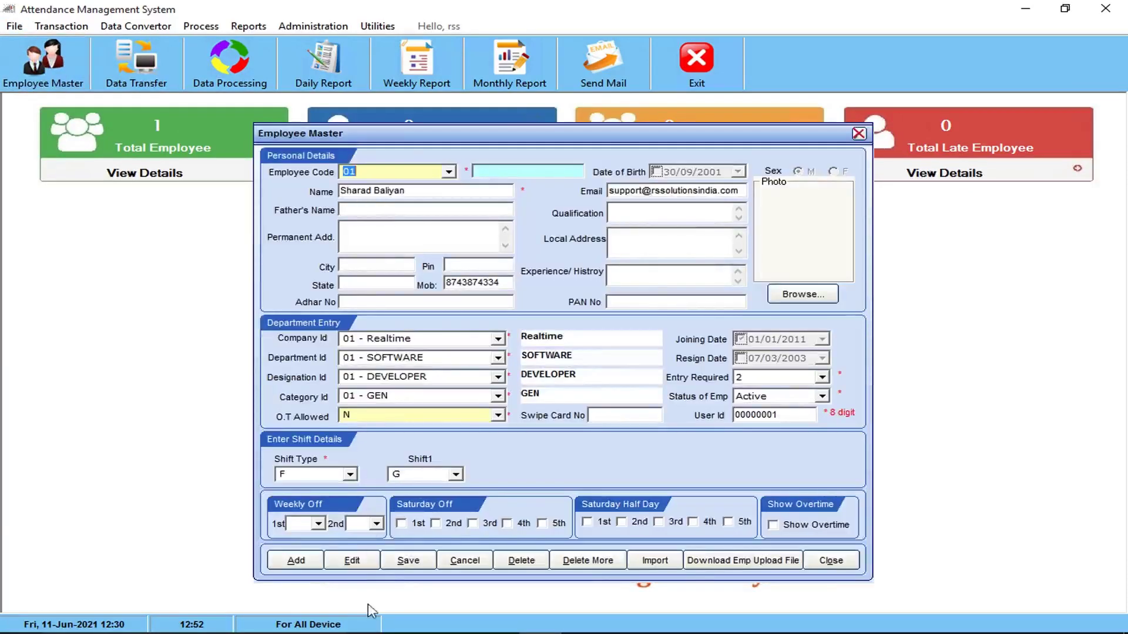
click(351, 561)
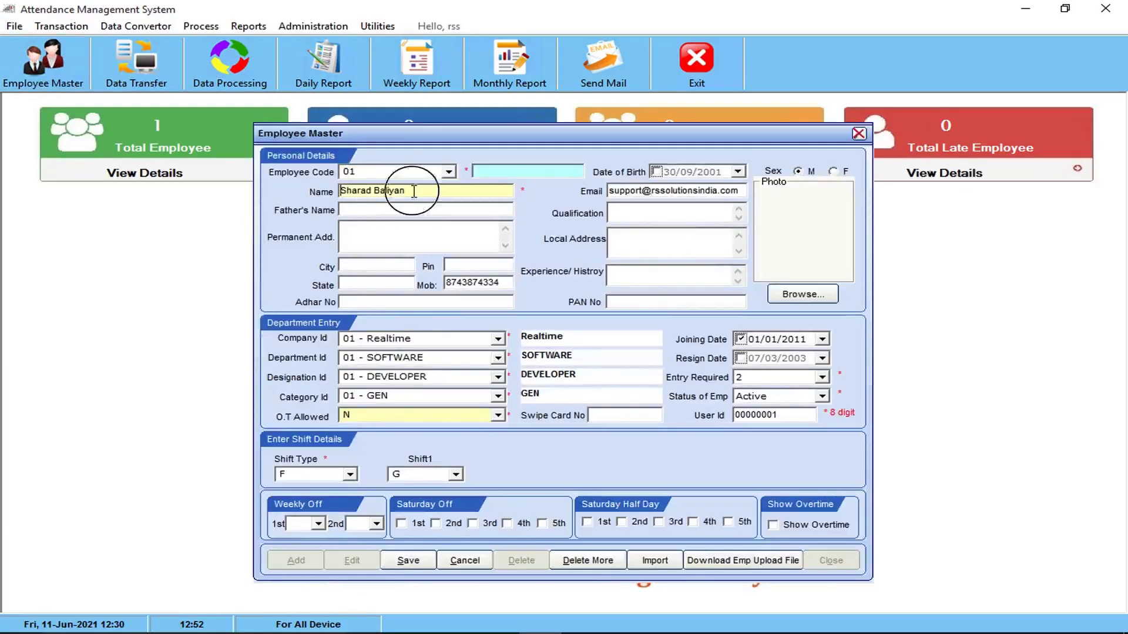
drag(416, 188, 3, 197)
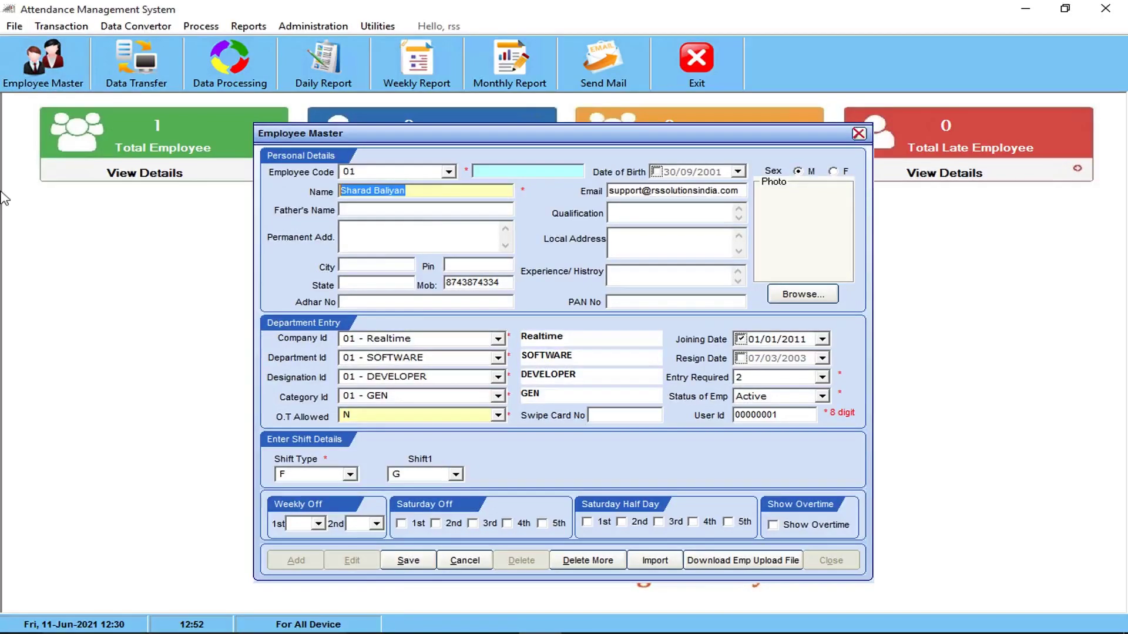
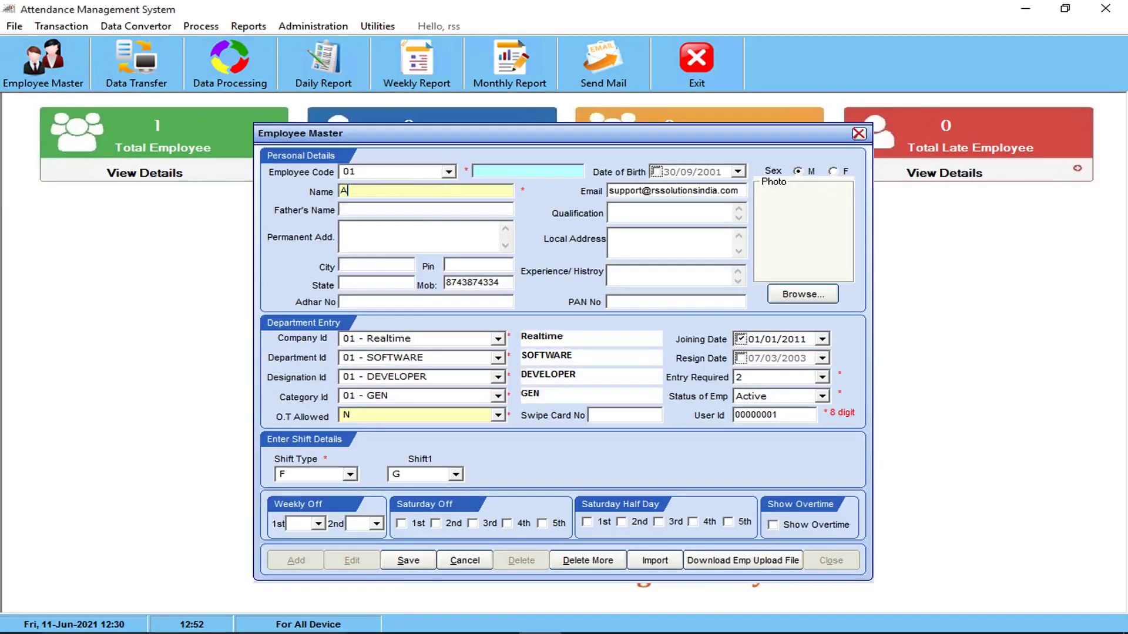
click(409, 560)
click(558, 379)
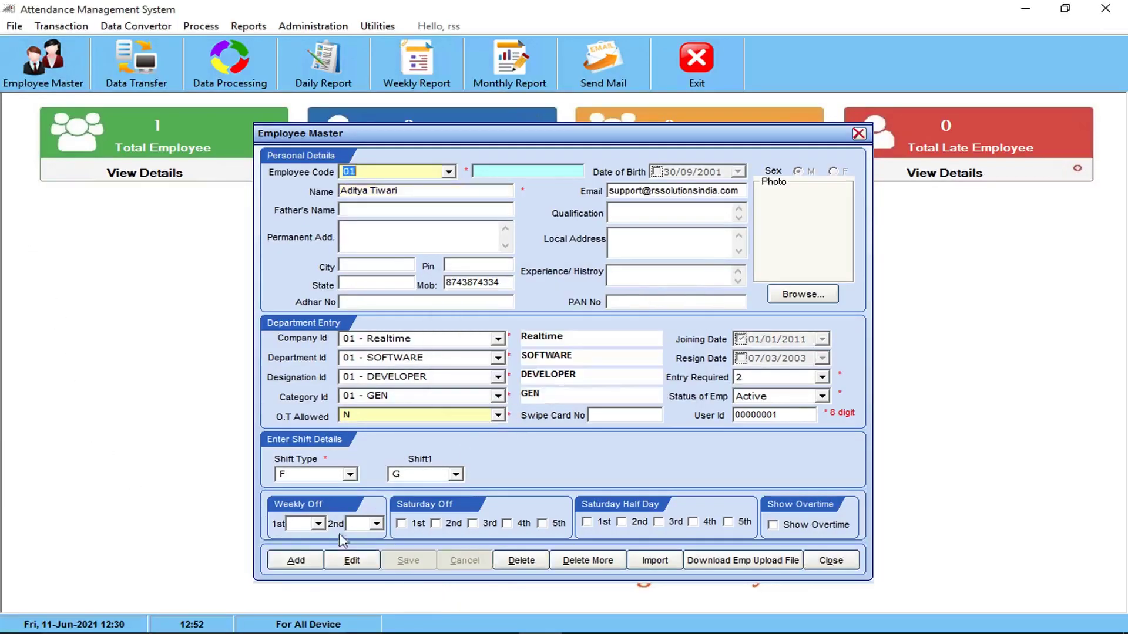
click(294, 561)
Enter employee code 12 and type the new employee's full name
text(0)
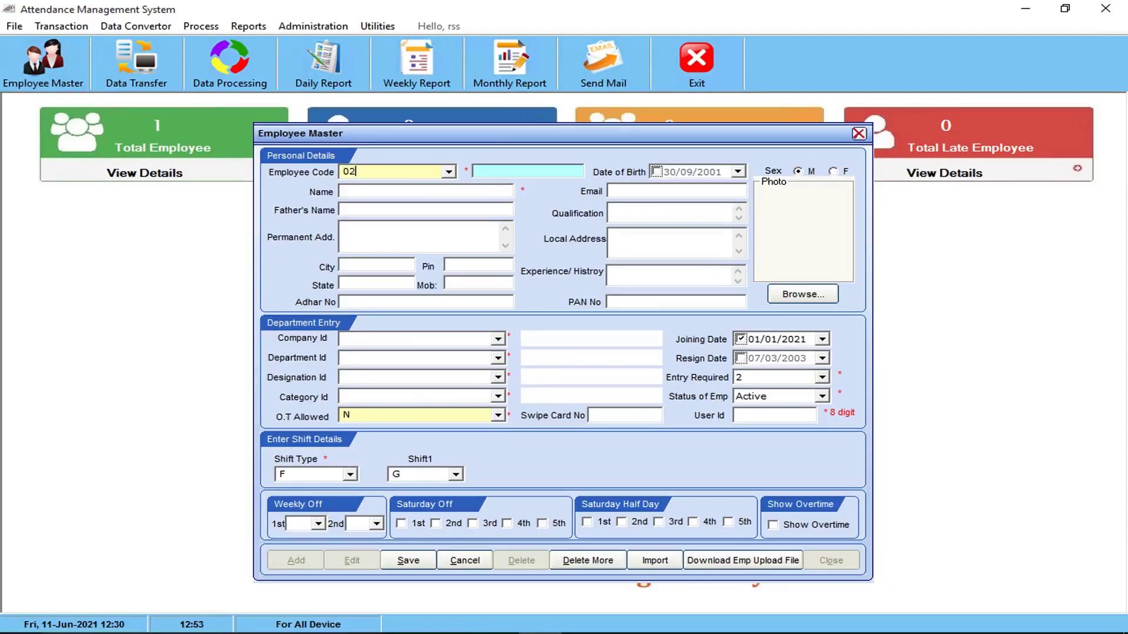
key(BackSpace)
text(12)
click(373, 193)
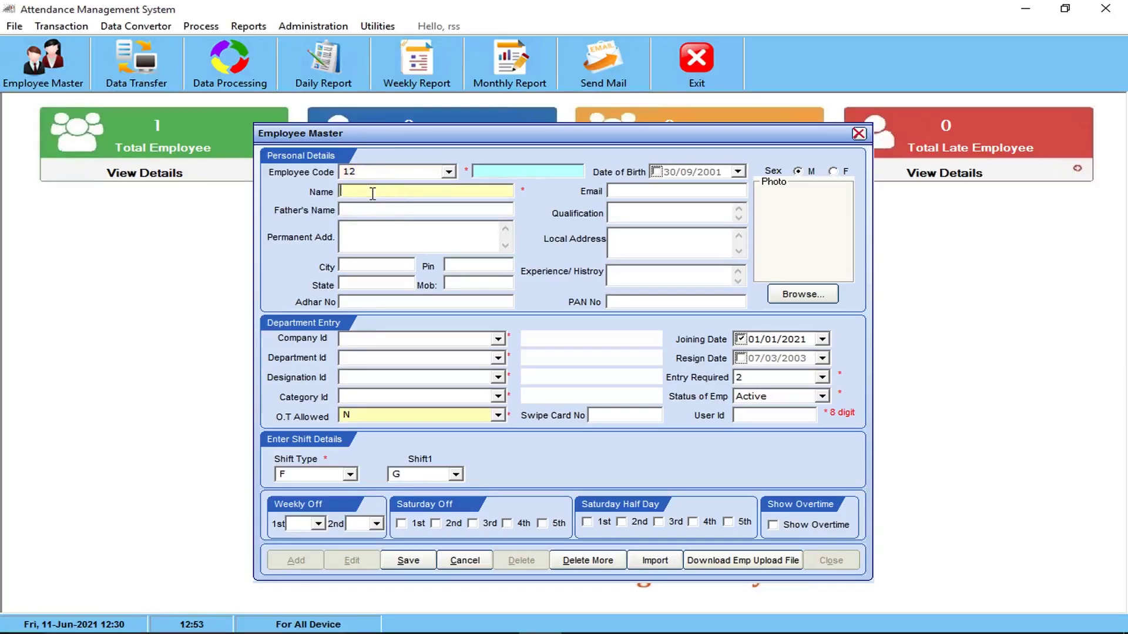
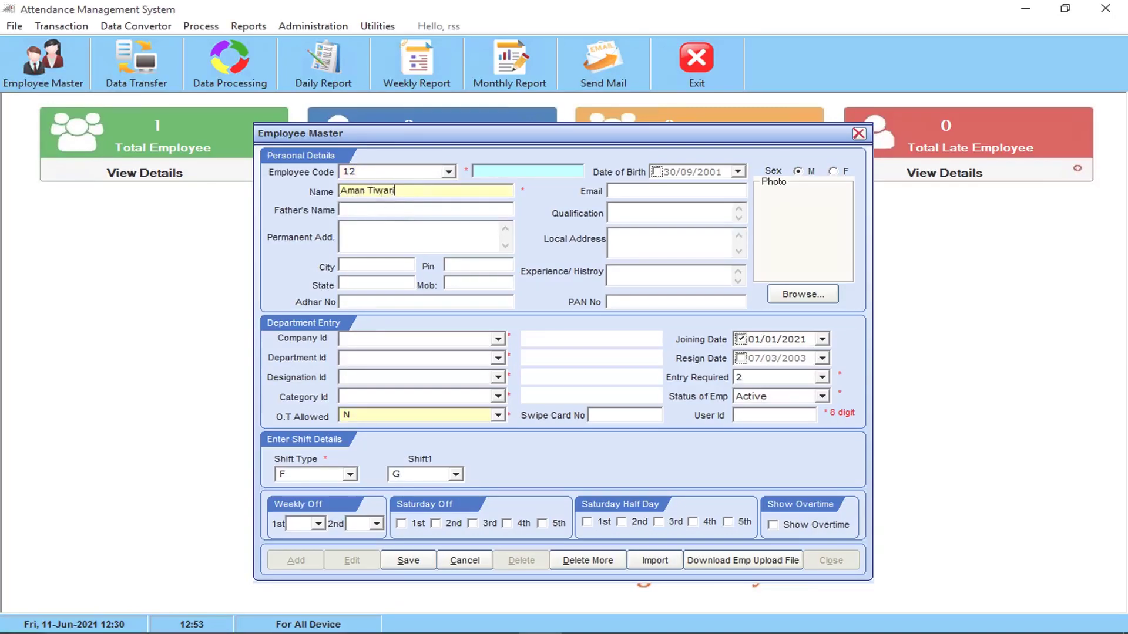